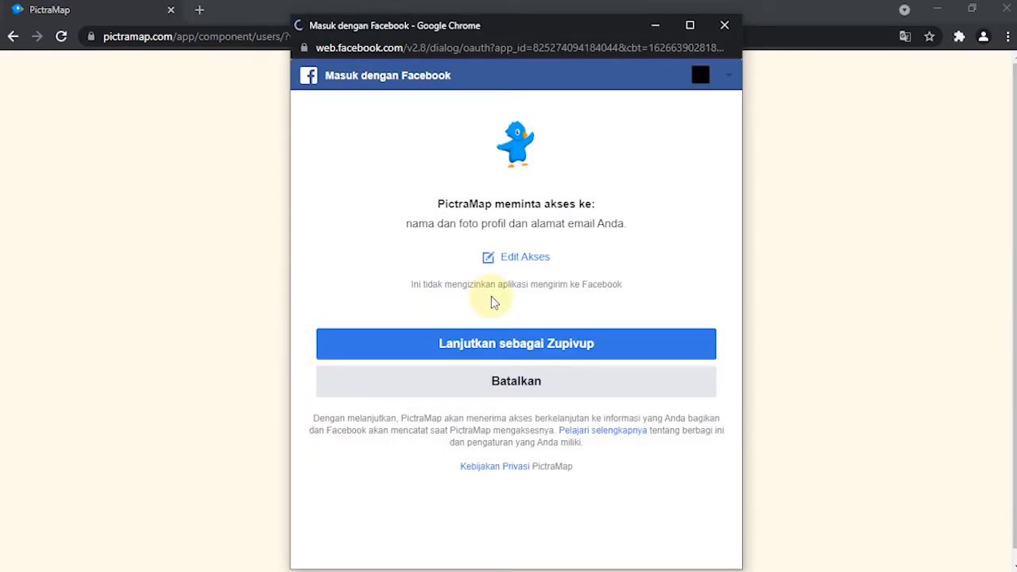
Step: Authorize PictraMap to sign in with the connected Facebook account and dismiss the dashboard message
{"action": "left_click", "coordinate": [500, 347]}
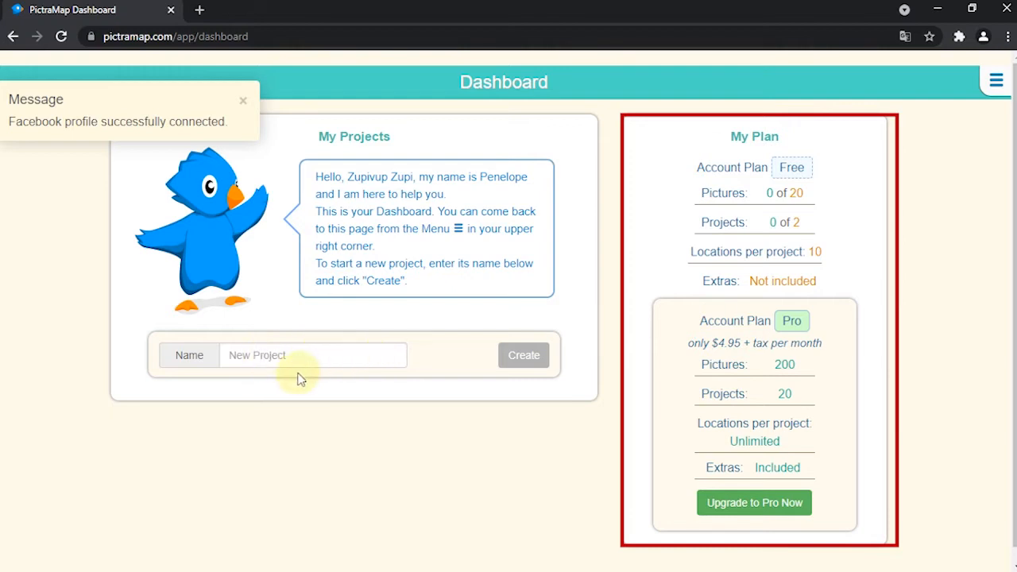
{"action": "left_click", "coordinate": [243, 100]}
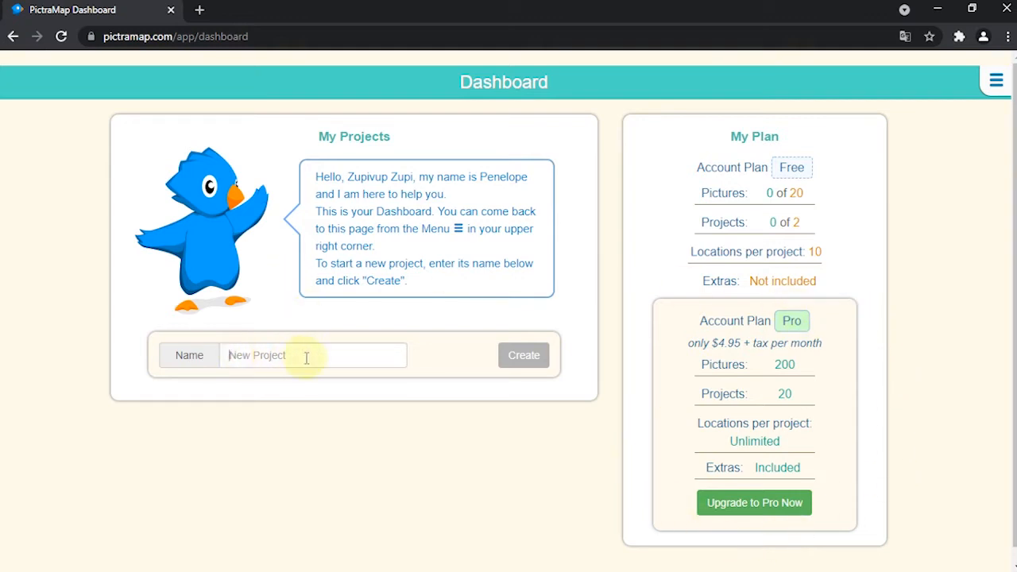
Step: Create a new project named "Tangerang - Bali" and close the introductory guide
{"action": "left_click", "coordinate": [237, 358]}
{"action": "type", "text": "Tangerang - Bali"}
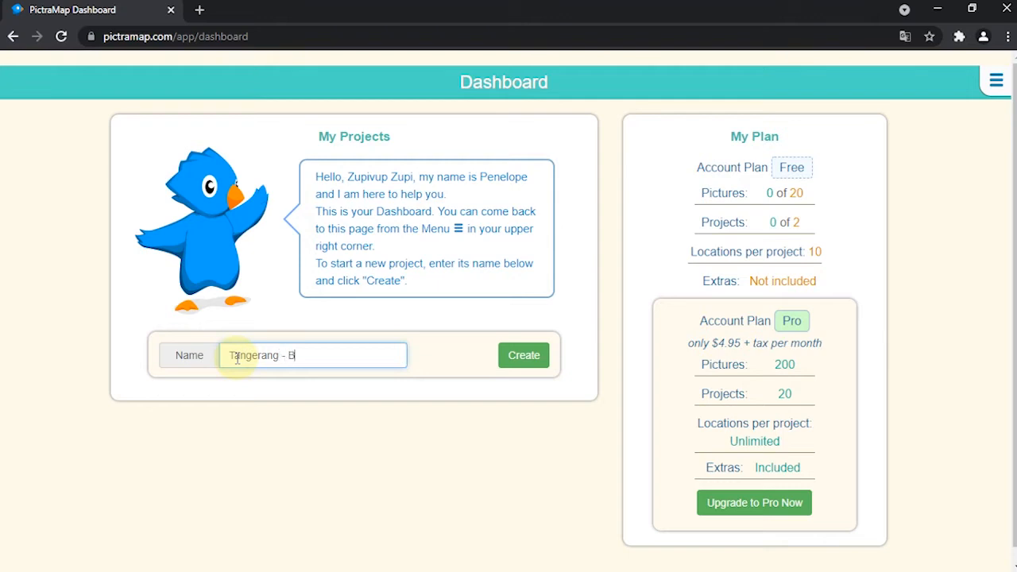
{"action": "left_click", "coordinate": [521, 369]}
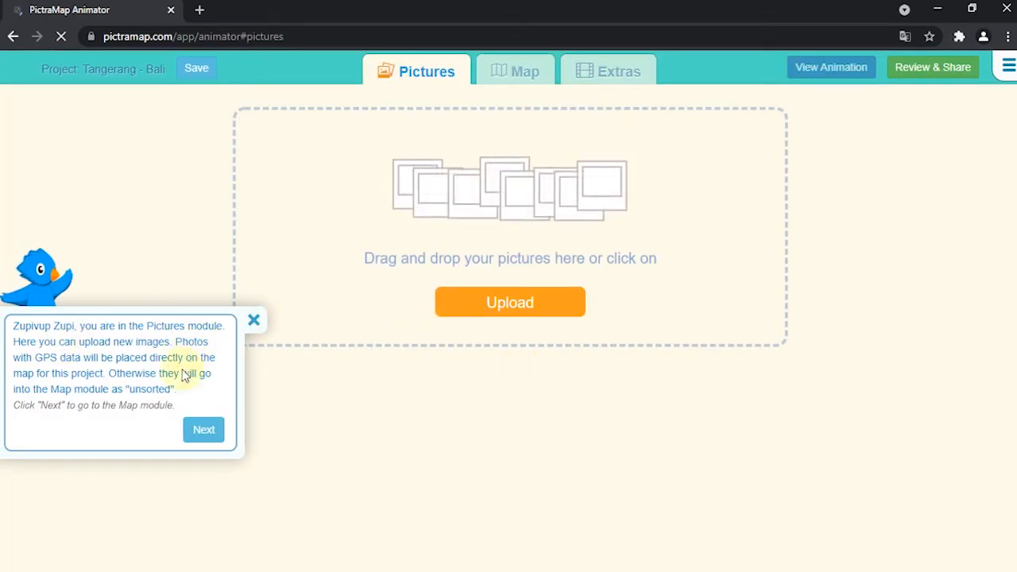
{"action": "left_click", "coordinate": [253, 323]}
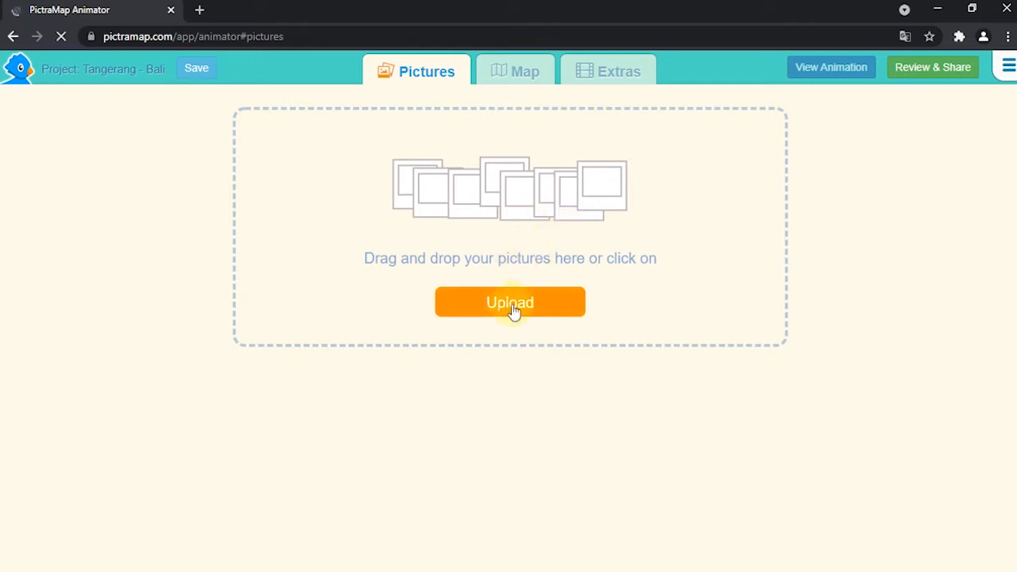
Step: Upload ciledug.jpg and Closed-Kuta-Beach.jpg from the peta folder on the Desktop to the project
{"action": "left_click", "coordinate": [512, 309]}
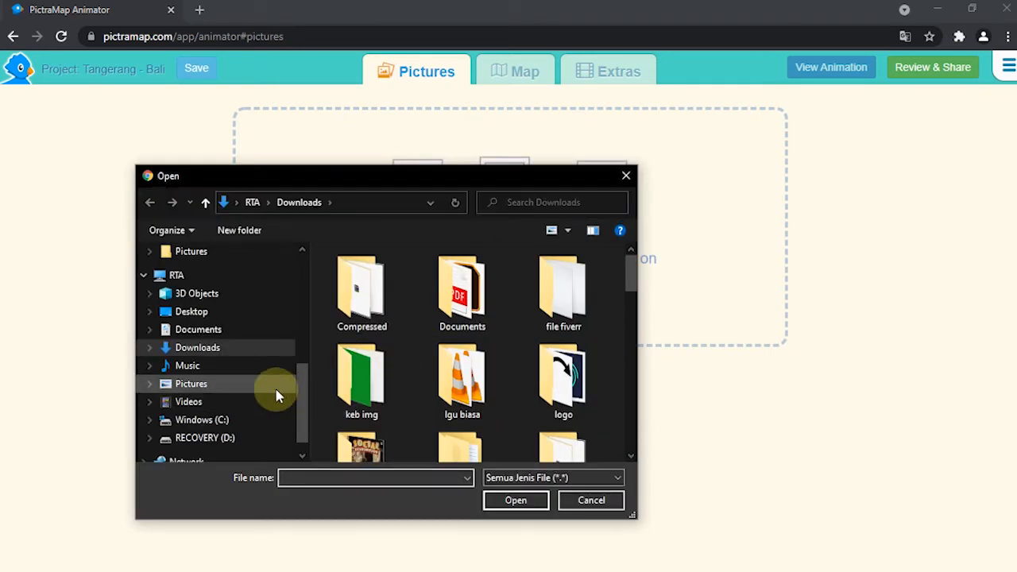
{"action": "scroll", "coordinate": [208, 332], "scroll_direction": "up", "scroll_amount": 2}
{"action": "left_click", "coordinate": [212, 393]}
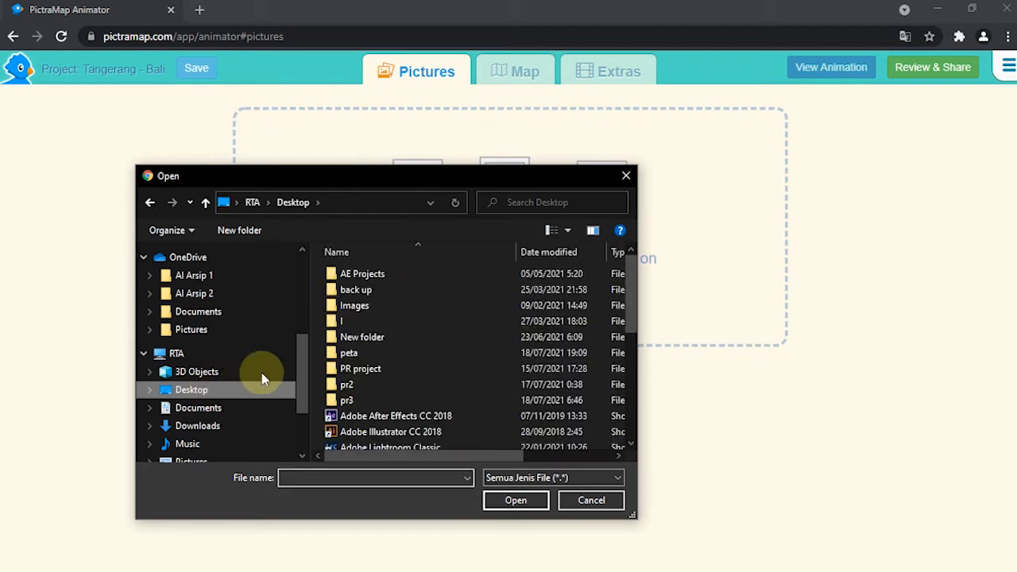
{"action": "double_click", "coordinate": [368, 354]}
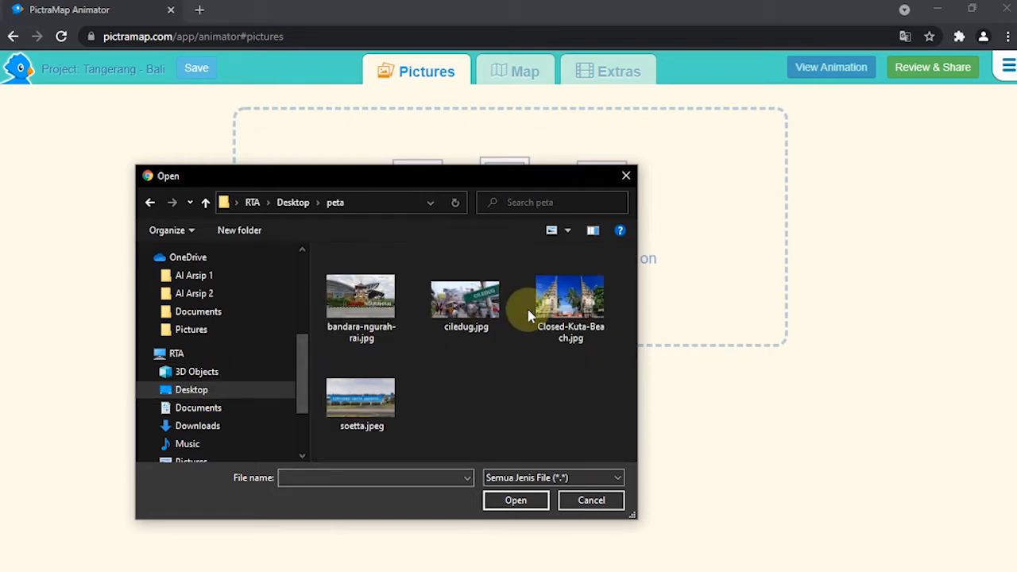
{"action": "left_click", "coordinate": [467, 304]}
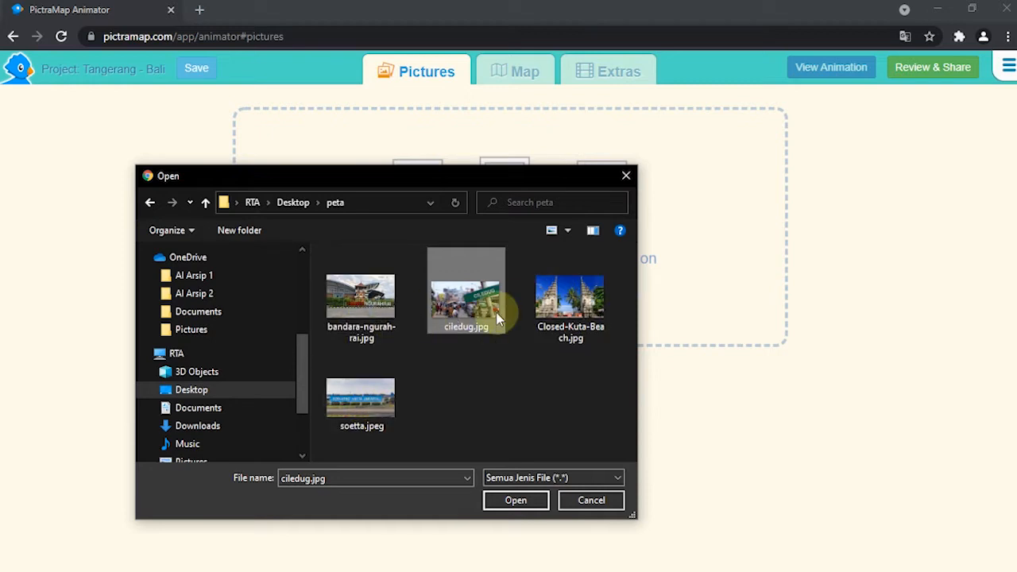
{"action": "left_click", "coordinate": [561, 334], "text": "ctrl"}
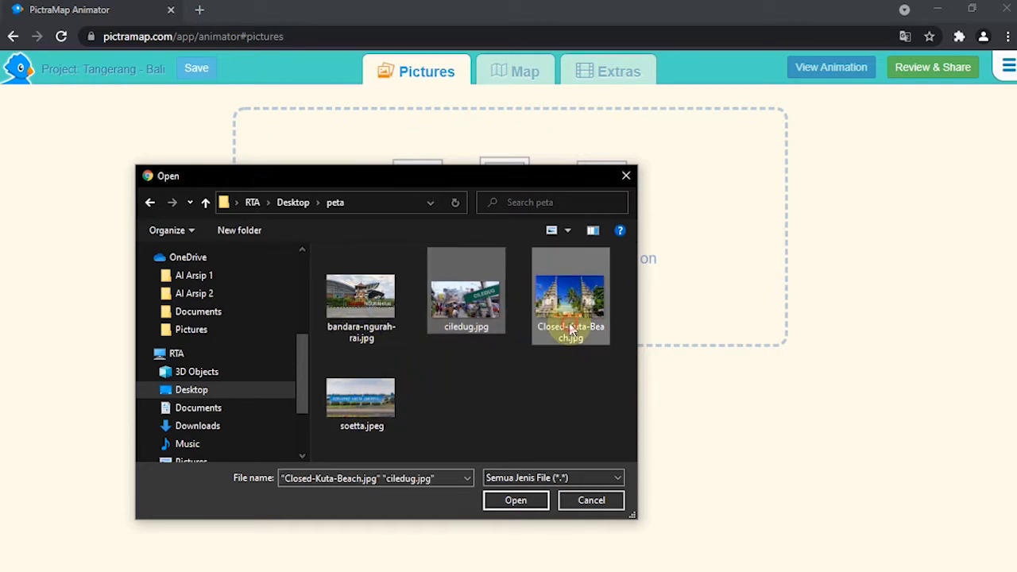
{"action": "left_click", "coordinate": [512, 502]}
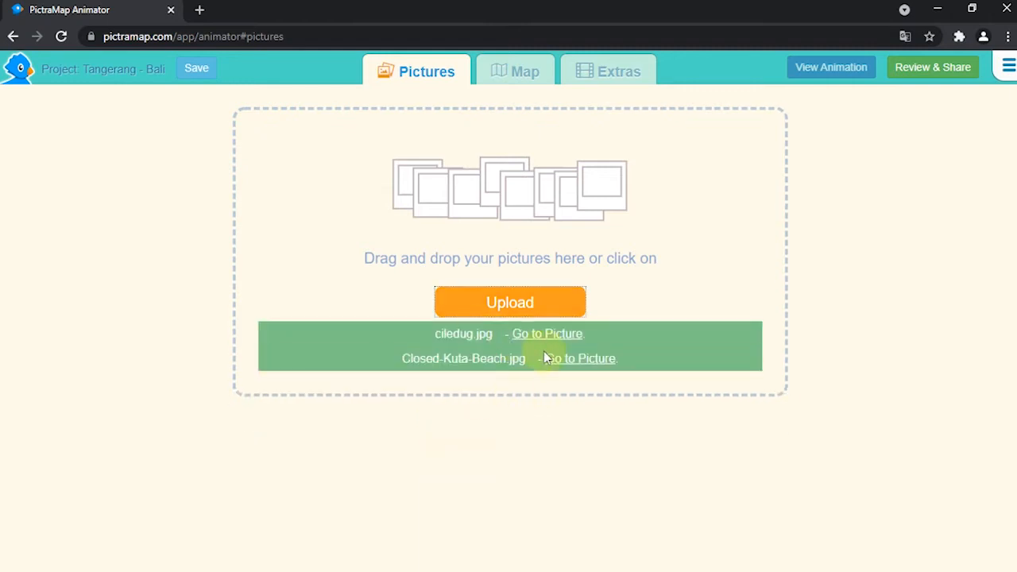
Step: Find Ciledug, Tangerang, Banten, Indonesia in the map module and add it as a new location
{"action": "left_click", "coordinate": [515, 73]}
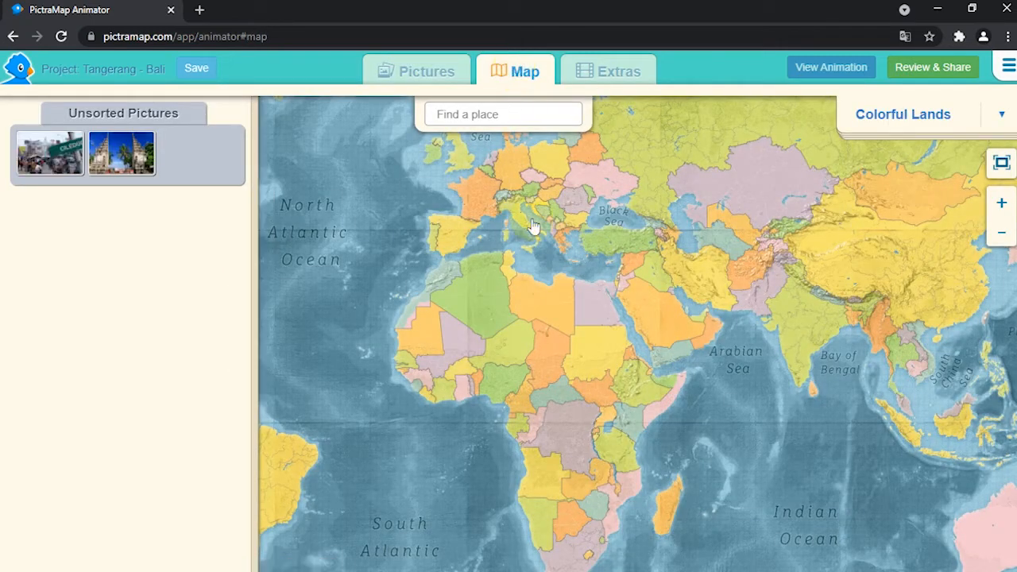
{"action": "left_click", "coordinate": [999, 119]}
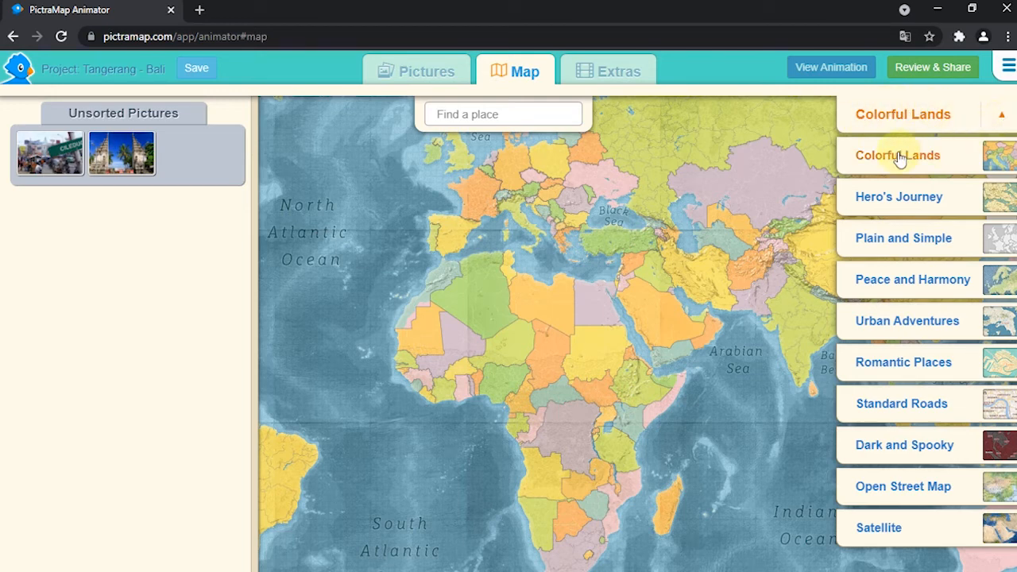
{"action": "left_click", "coordinate": [1001, 115]}
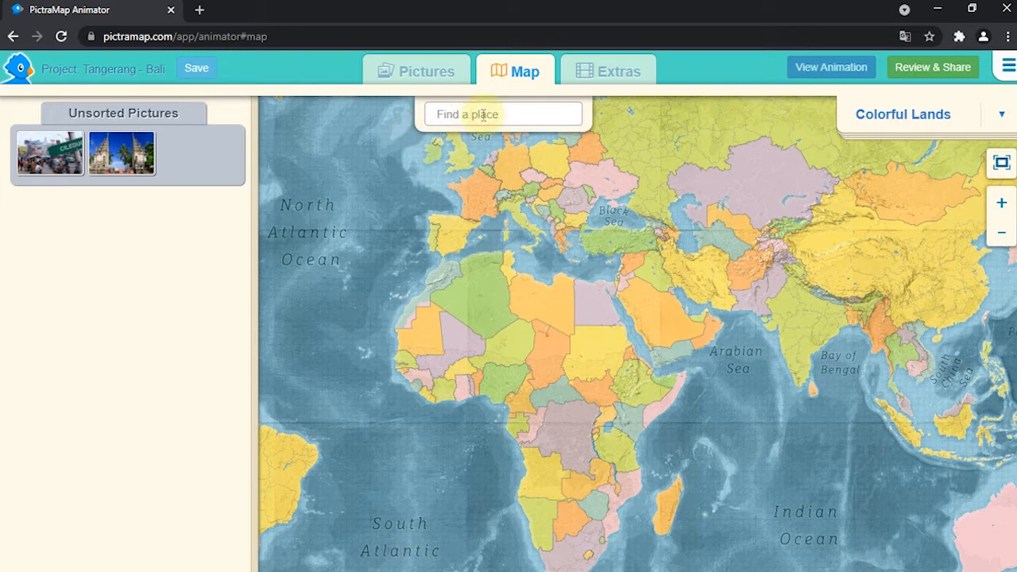
{"action": "type", "text": "Ciledug"}
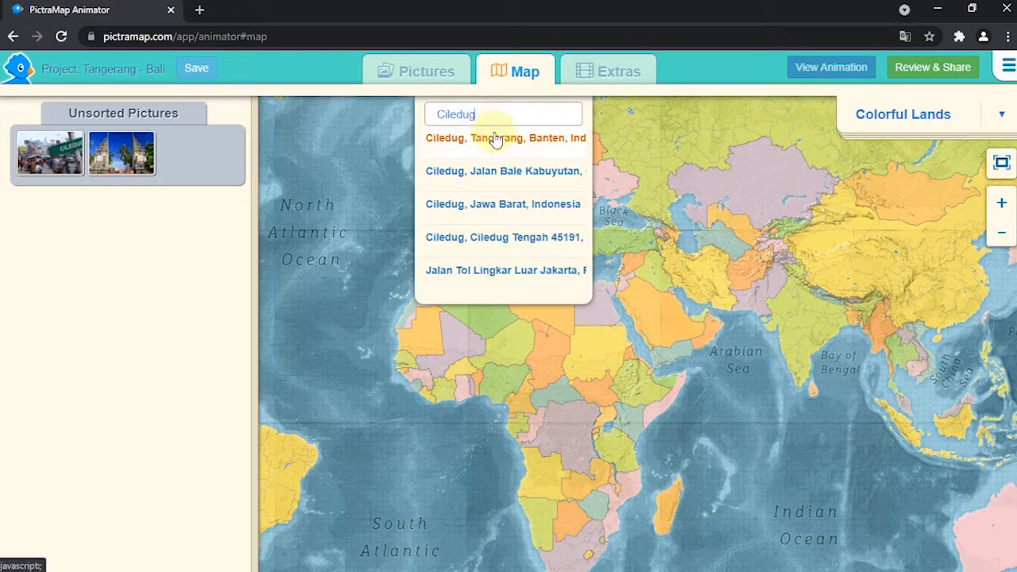
{"action": "left_click", "coordinate": [495, 139]}
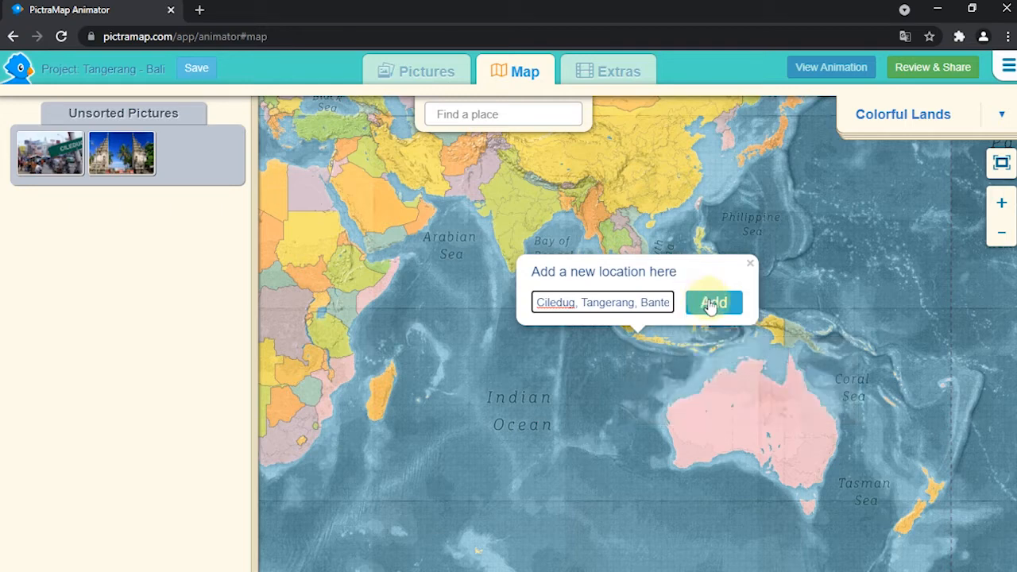
{"action": "left_click", "coordinate": [707, 305]}
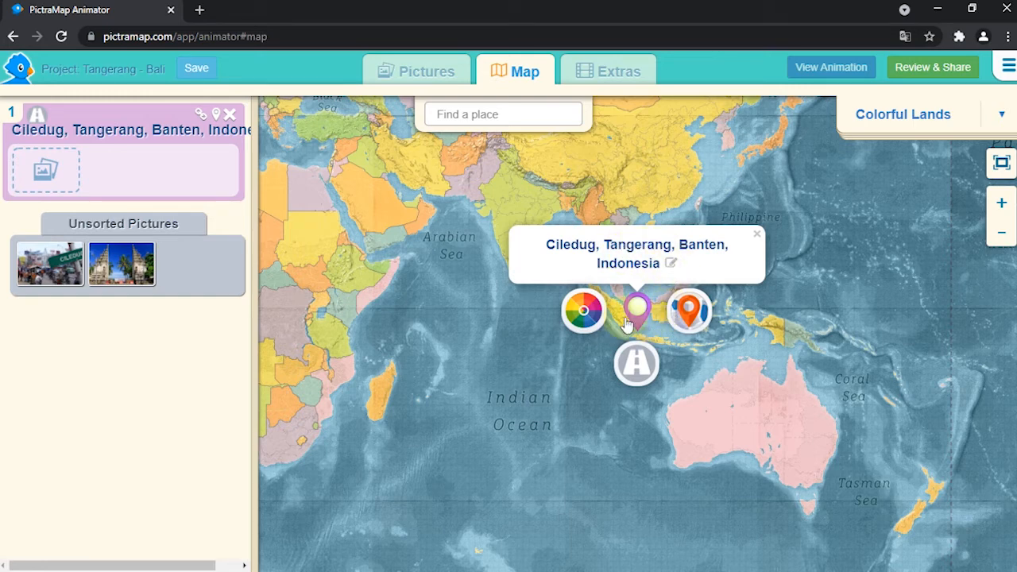
Step: Assign the ciledug.jpg picture to the Ciledug location and colour its marker blue
{"action": "mouse_move", "coordinate": [46, 267]}
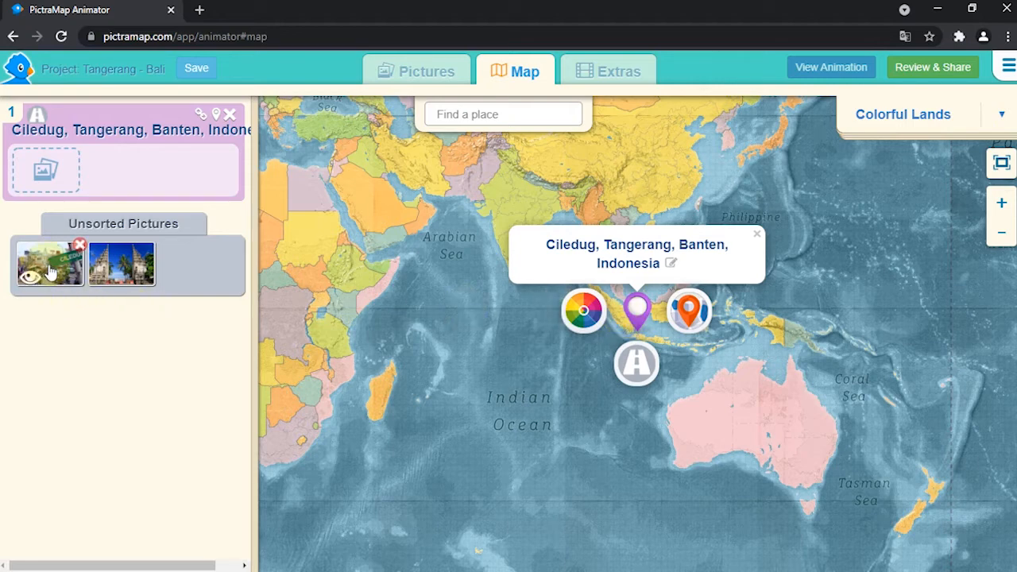
{"action": "left_click_drag", "start_coordinate": [46, 267], "coordinate": [46, 173]}
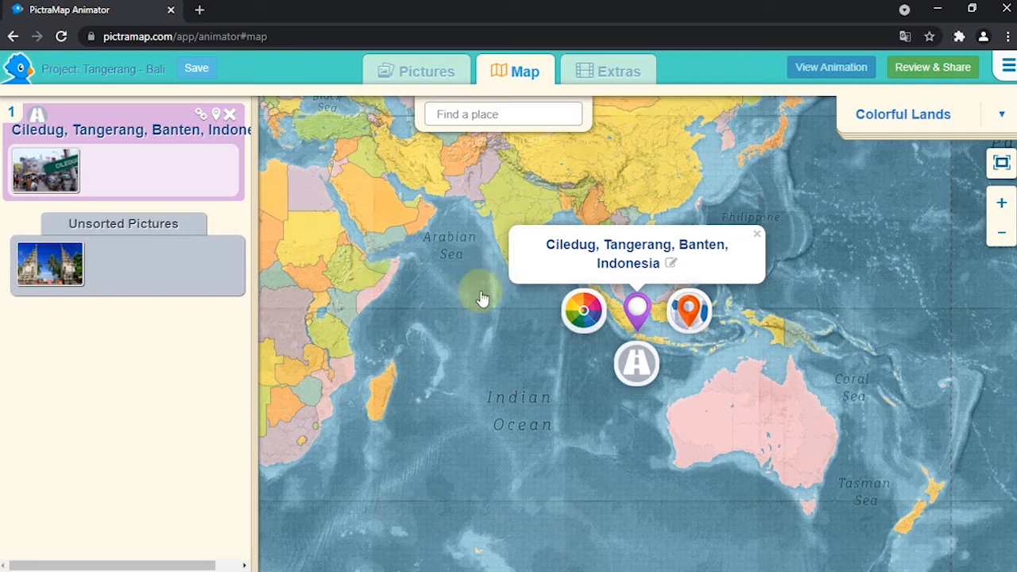
{"action": "left_click", "coordinate": [590, 314]}
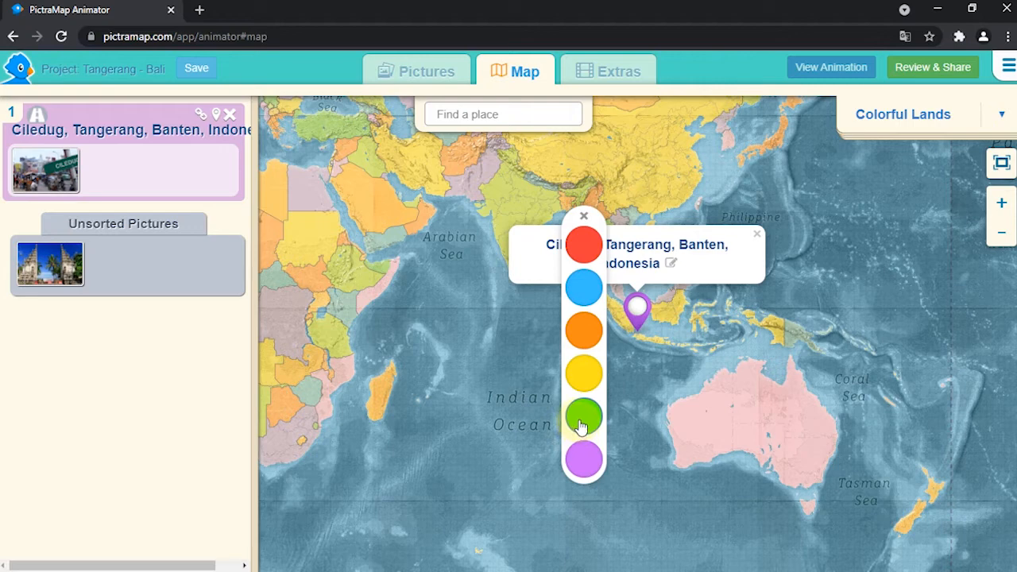
{"action": "left_click", "coordinate": [583, 291]}
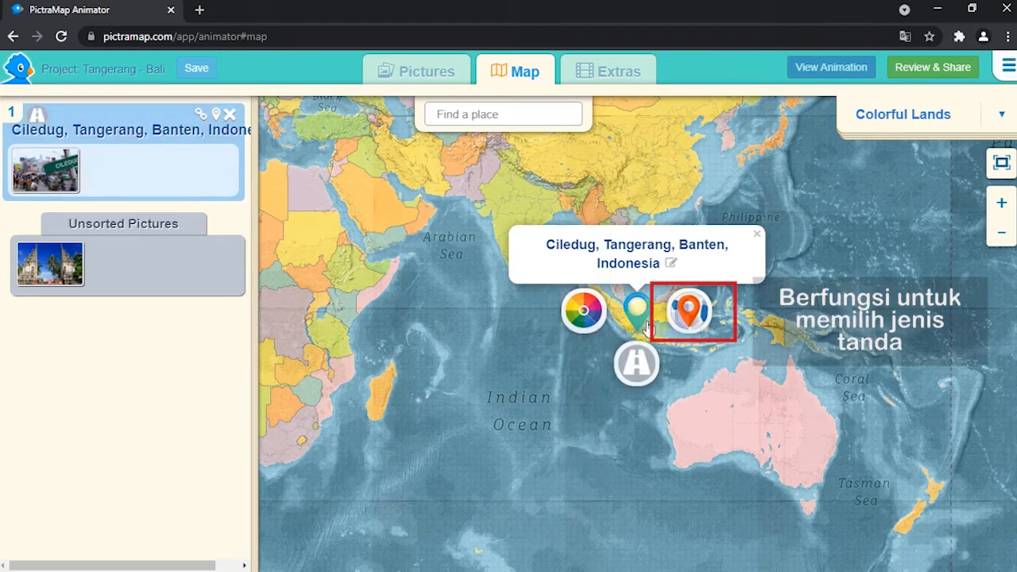
Step: Keep the Ciledug marker's pin style and set its next mode of travel to motorcycle
{"action": "left_click", "coordinate": [688, 319]}
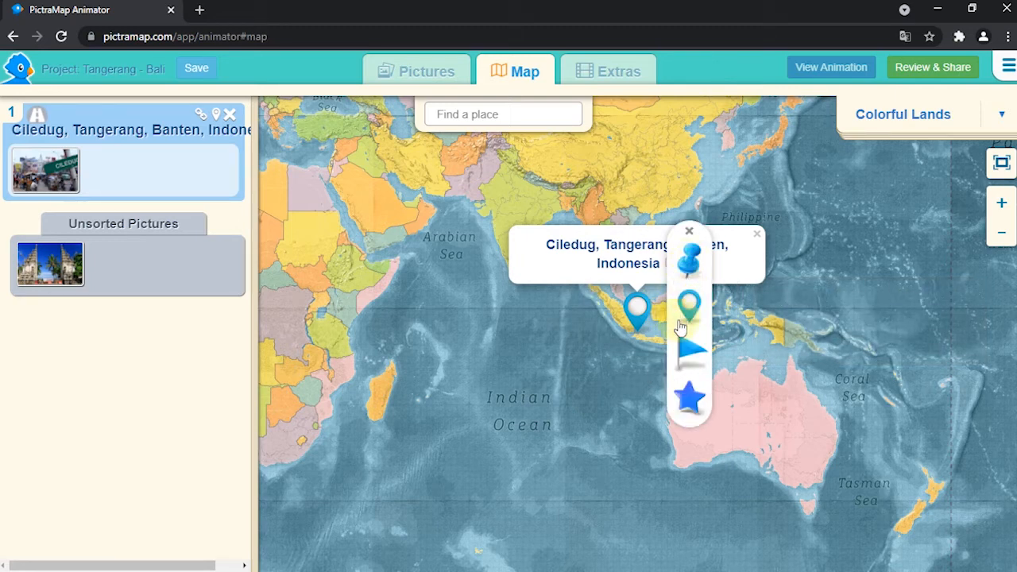
{"action": "left_click", "coordinate": [690, 234]}
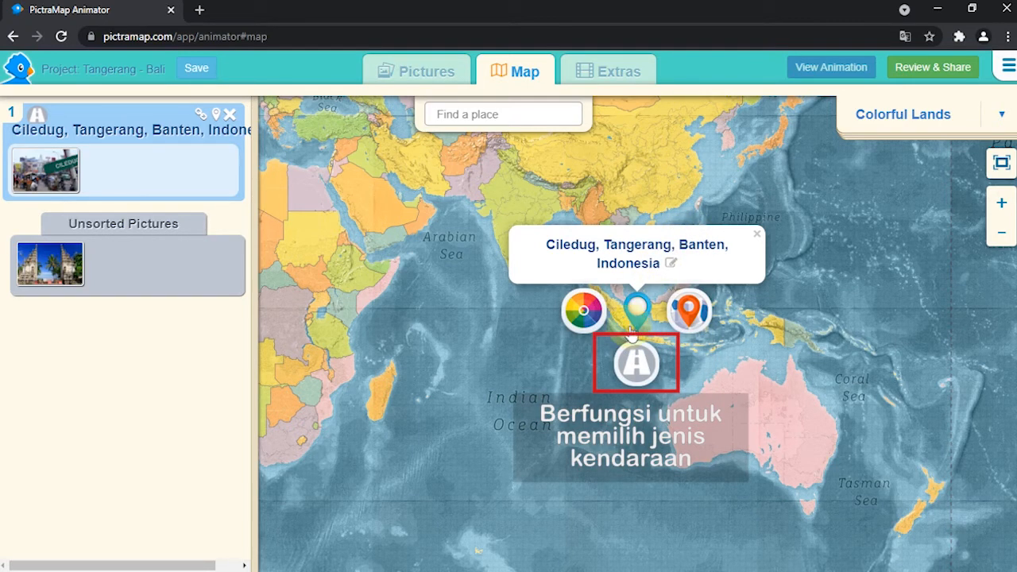
{"action": "left_click", "coordinate": [633, 370]}
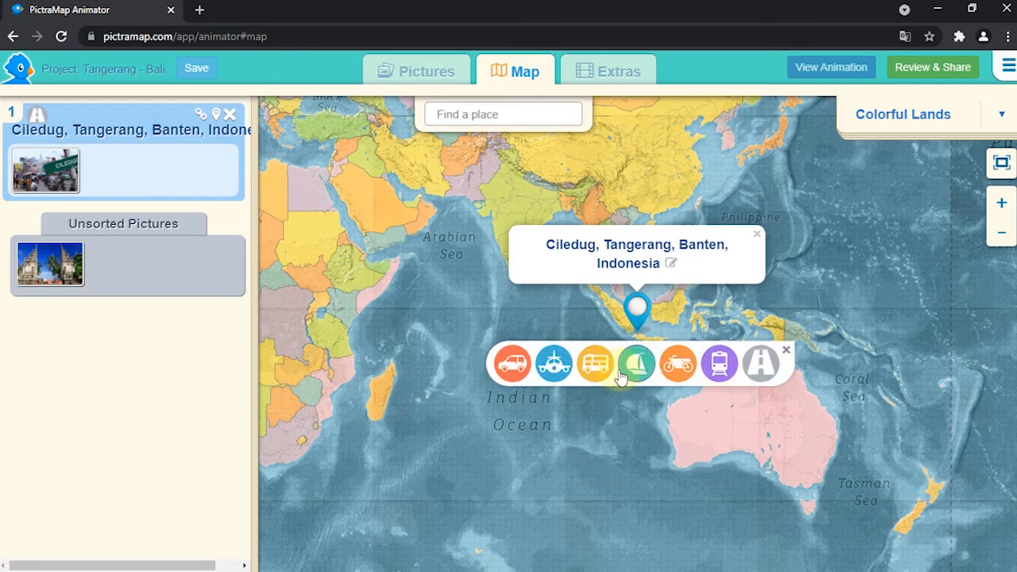
{"action": "left_click", "coordinate": [677, 370]}
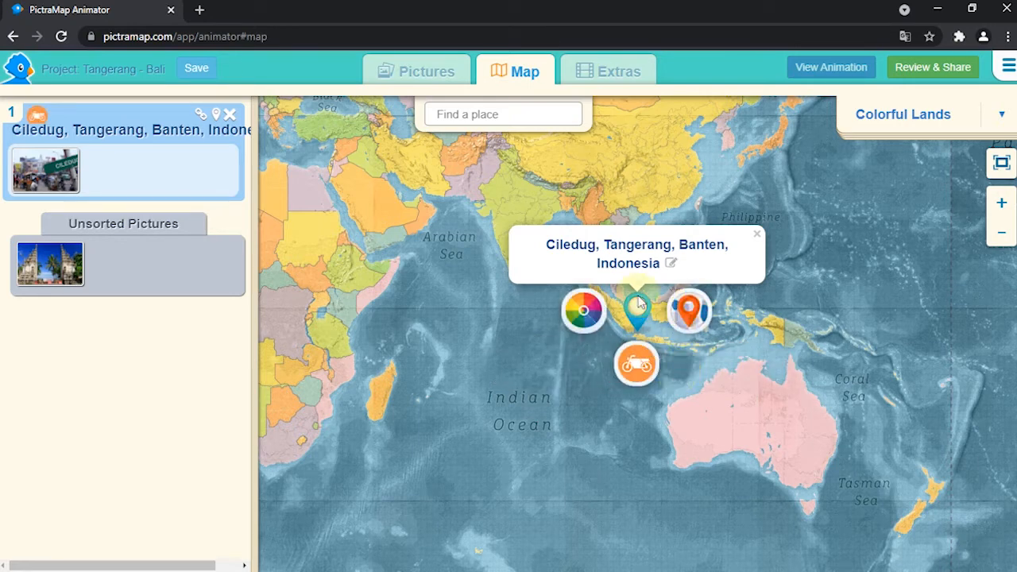
Step: Search for "Bandara Soekarno" and add Bandara Soekarno-Hatta Airport Terminal 2 as a new location
{"action": "left_click", "coordinate": [518, 115]}
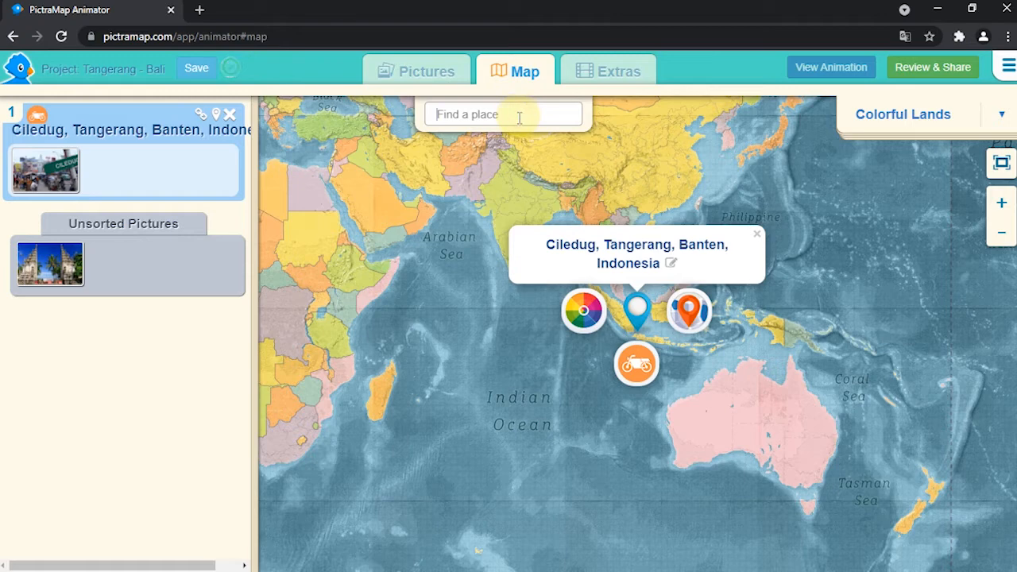
{"action": "type", "text": "Bandara Soekarno"}
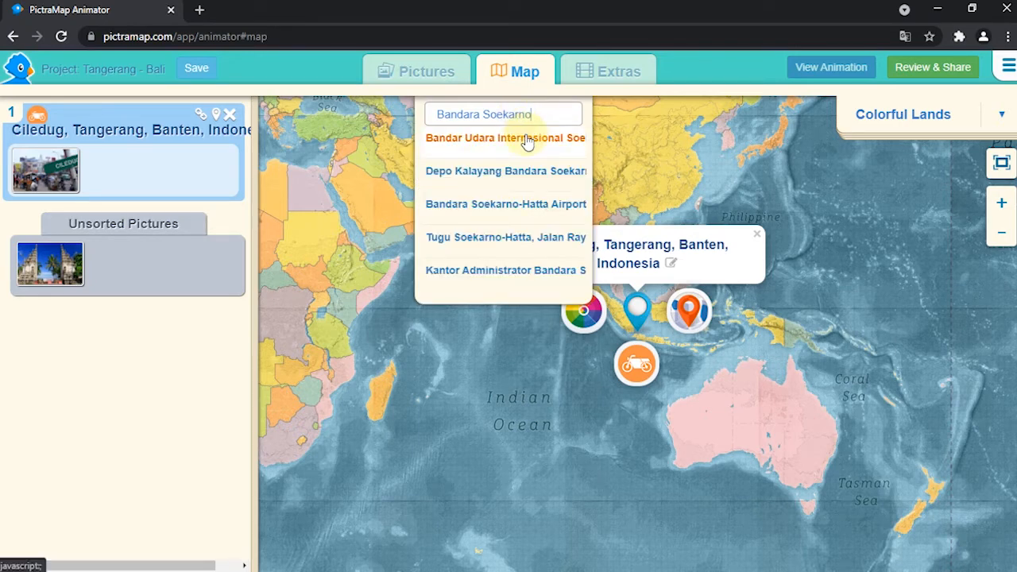
{"action": "left_click", "coordinate": [500, 205]}
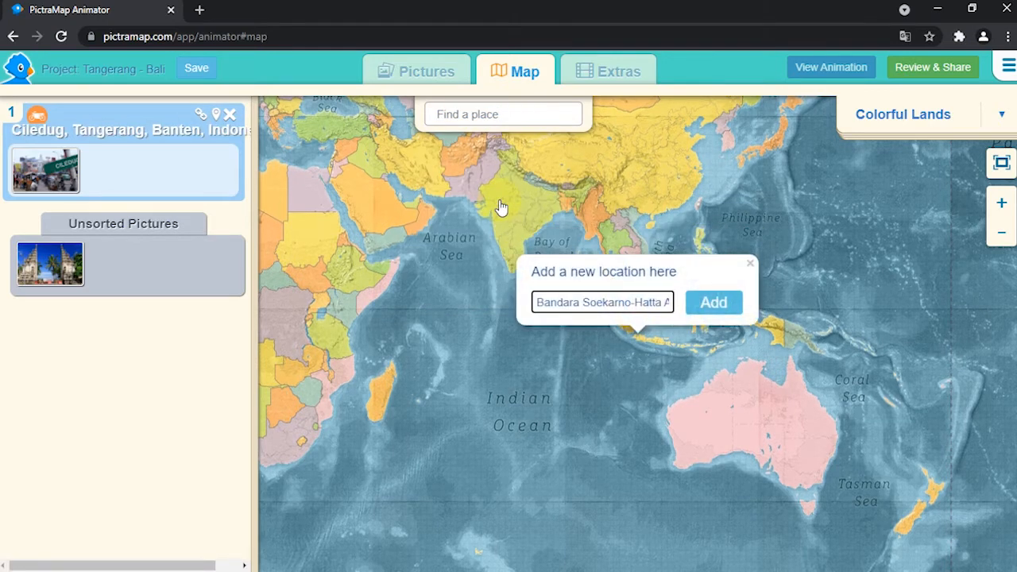
{"action": "left_click", "coordinate": [721, 303]}
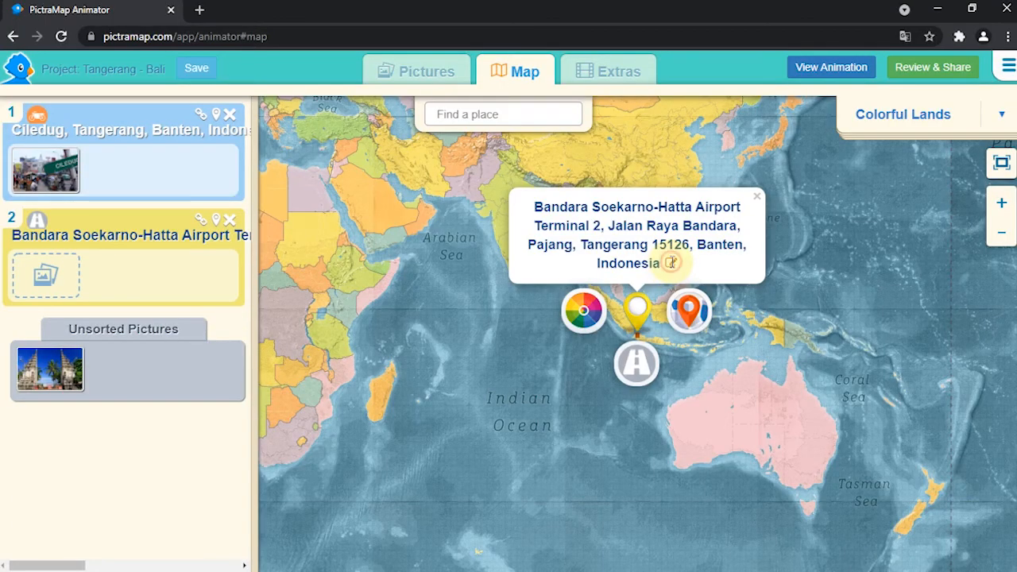
Step: Shorten the airport location's name to "Bandara Soekarno-Hatta"
{"action": "left_click", "coordinate": [671, 265]}
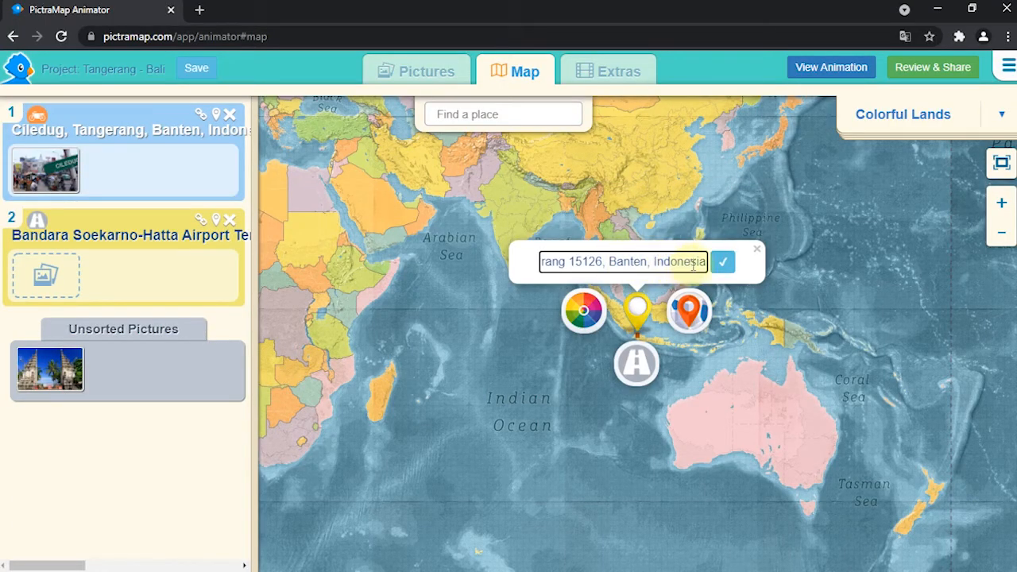
{"action": "left_click_drag", "start_coordinate": [700, 262], "coordinate": [656, 263]}
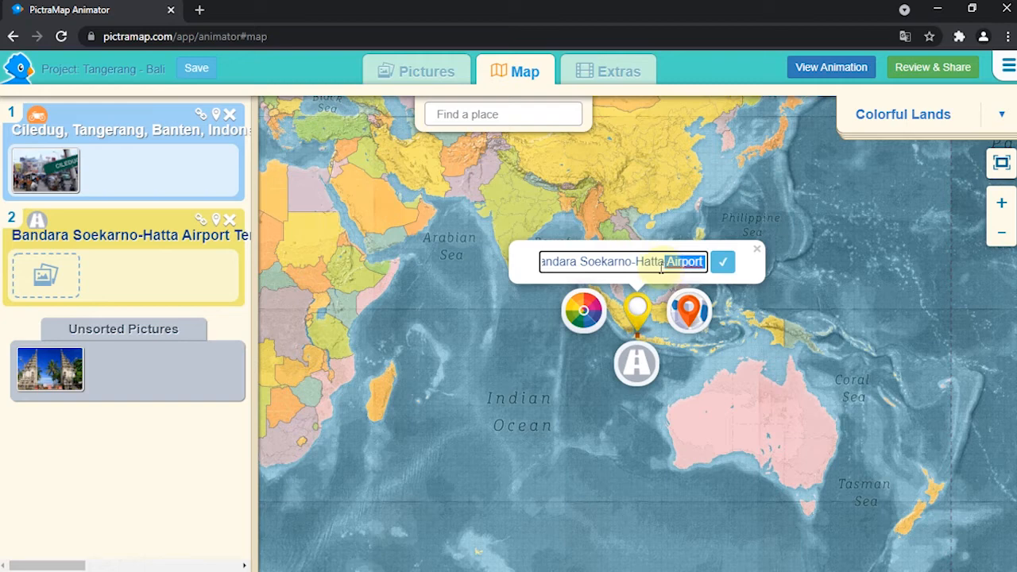
{"action": "key", "text": "BackSpace"}
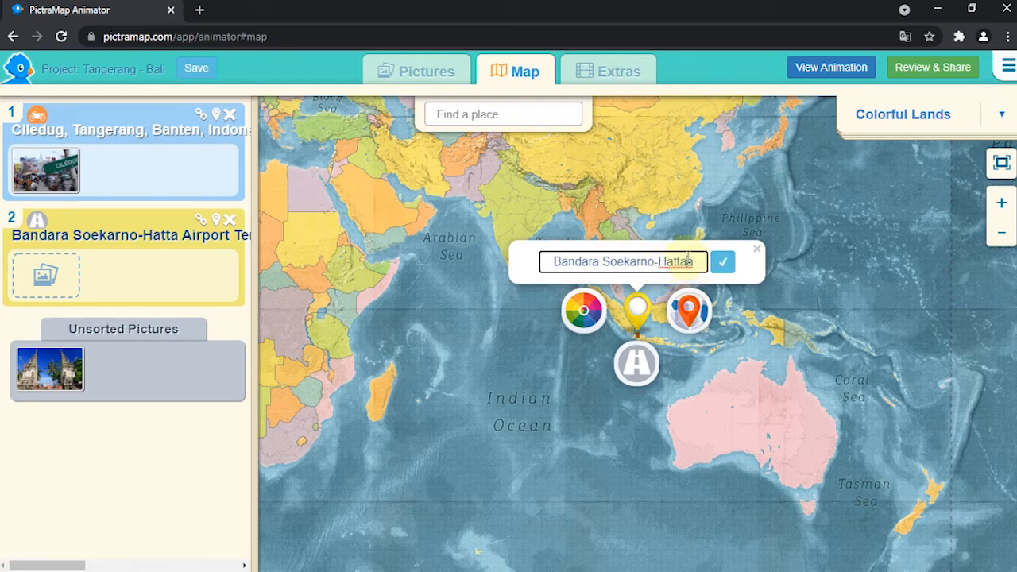
{"action": "key", "text": "BackSpace"}
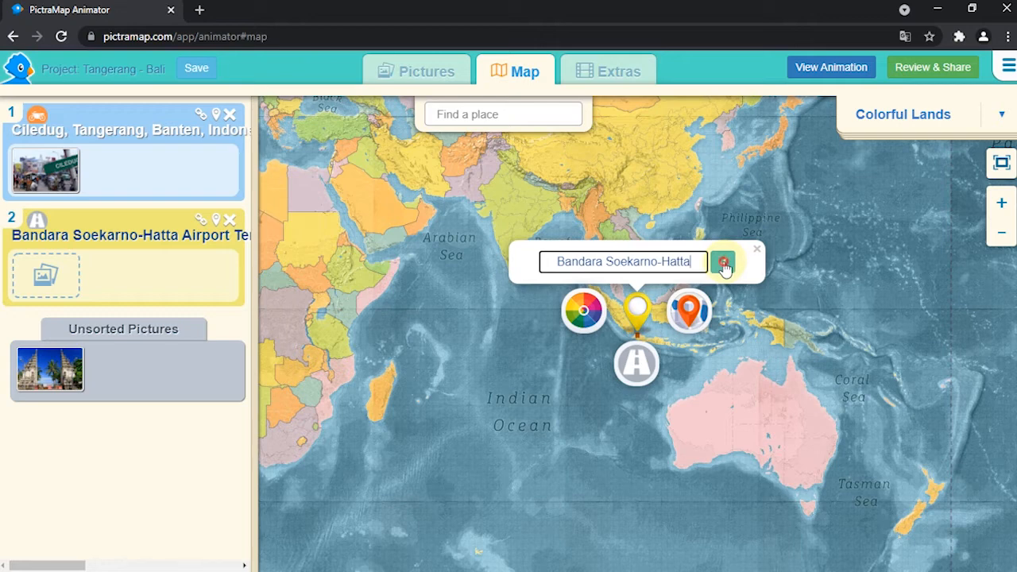
{"action": "left_click", "coordinate": [723, 265]}
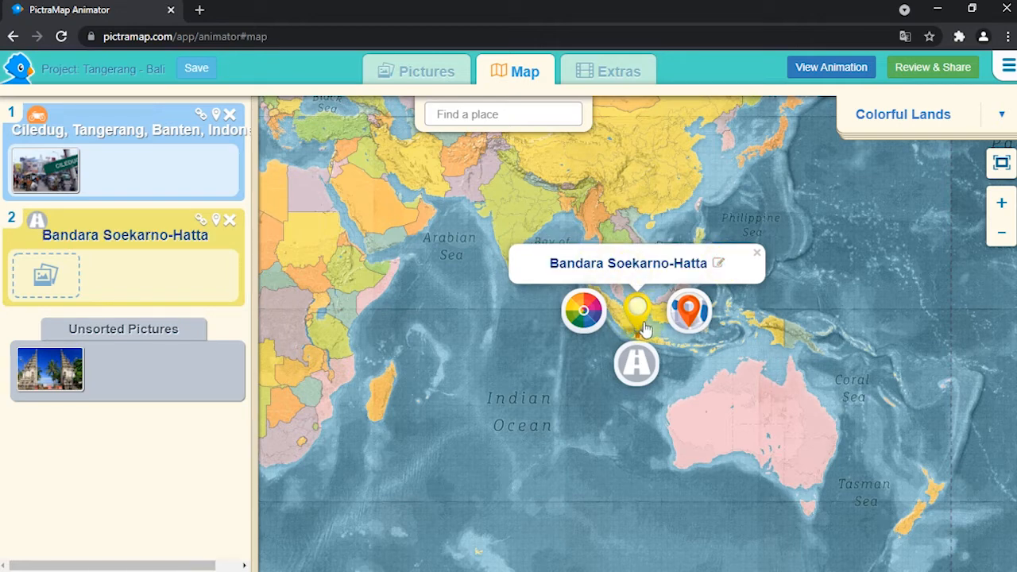
Step: Colour the Bandara Soekarno-Hatta marker purple and set its next mode of travel to airplane
{"action": "left_click", "coordinate": [585, 309]}
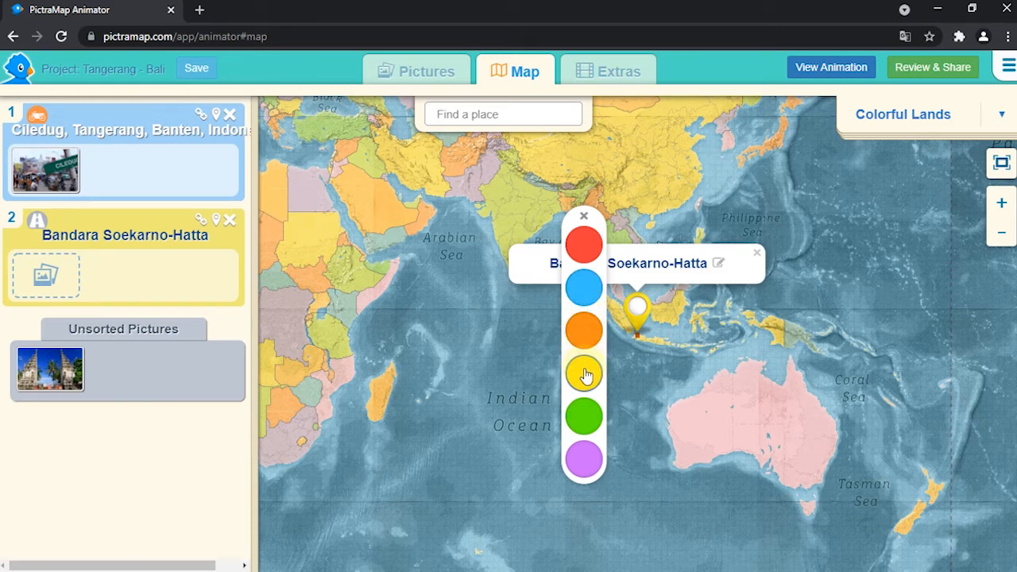
{"action": "left_click", "coordinate": [584, 461]}
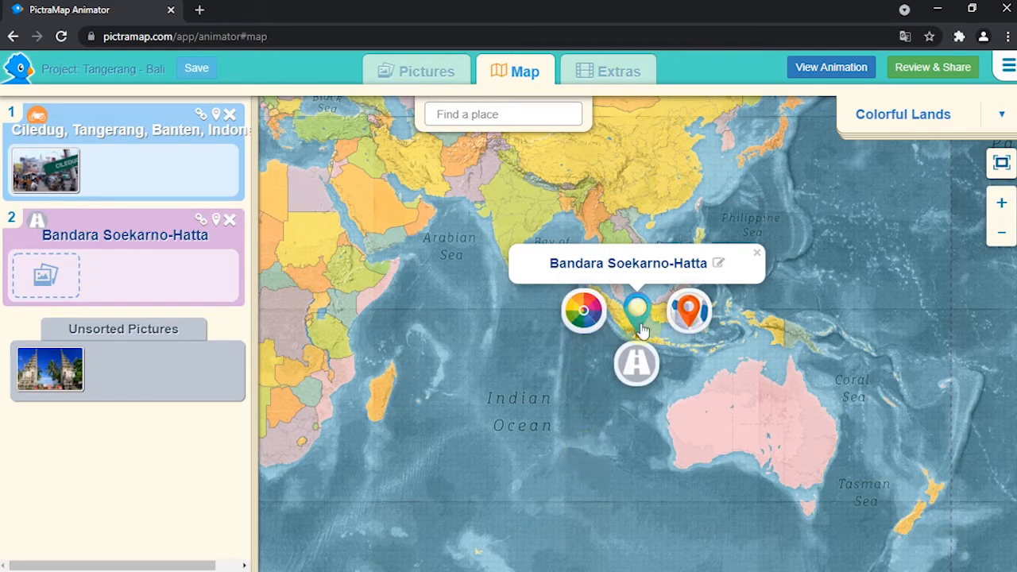
{"action": "left_click", "coordinate": [125, 239]}
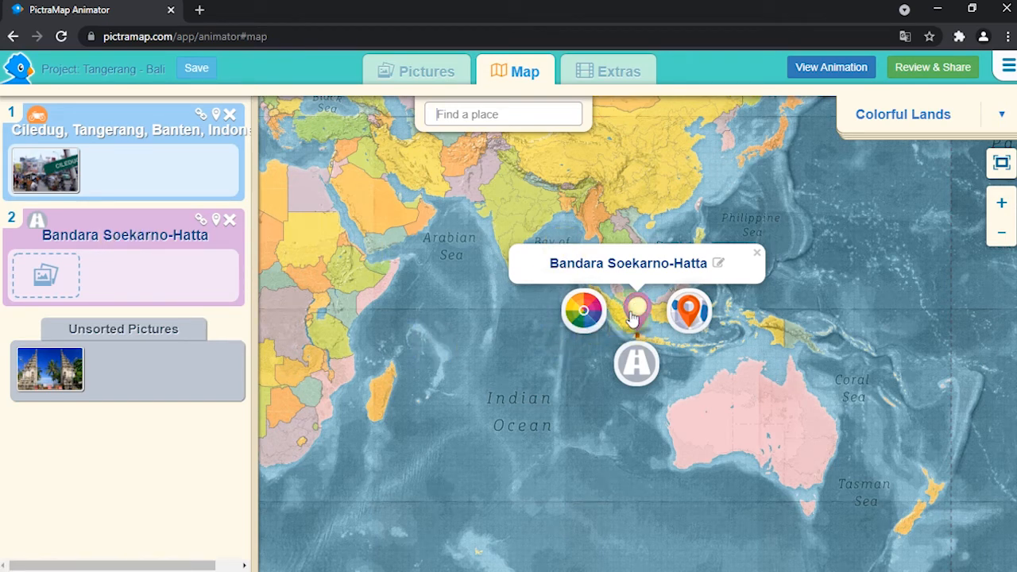
{"action": "left_click", "coordinate": [636, 363]}
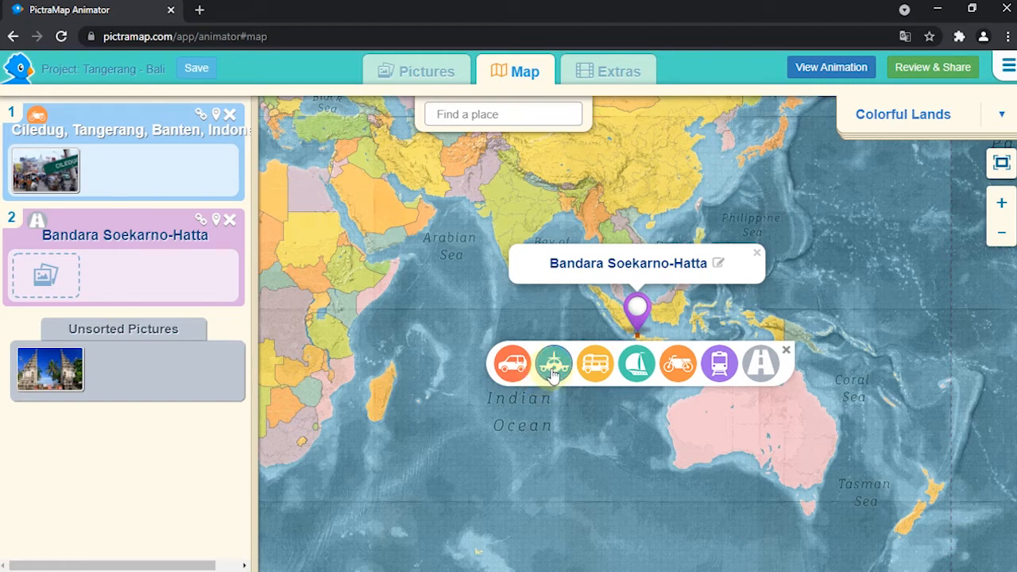
{"action": "left_click", "coordinate": [554, 372]}
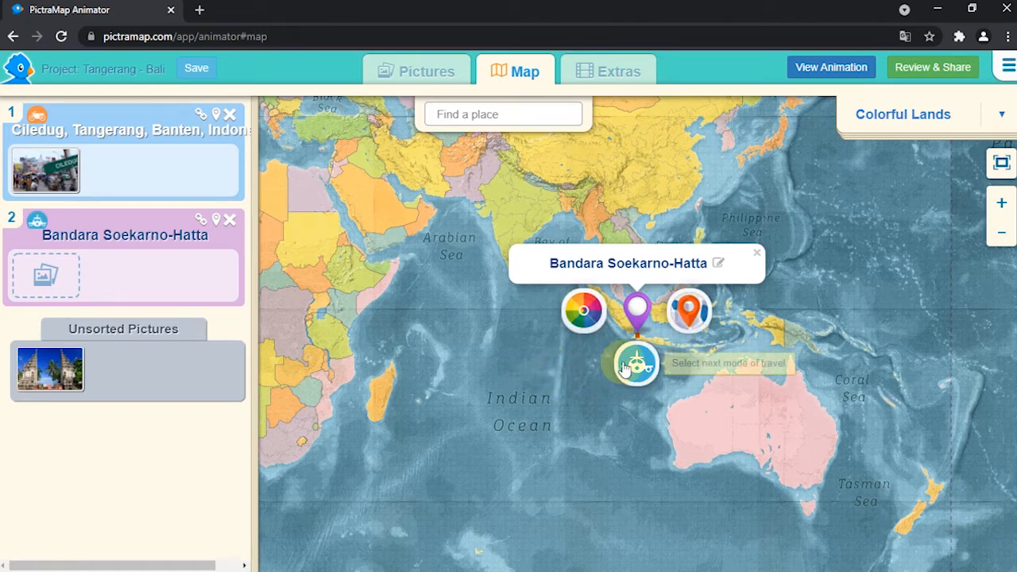
{"action": "left_click", "coordinate": [488, 118]}
{"action": "type", "text": "Bandara ngurah"}
{"action": "key", "text": "Return"}
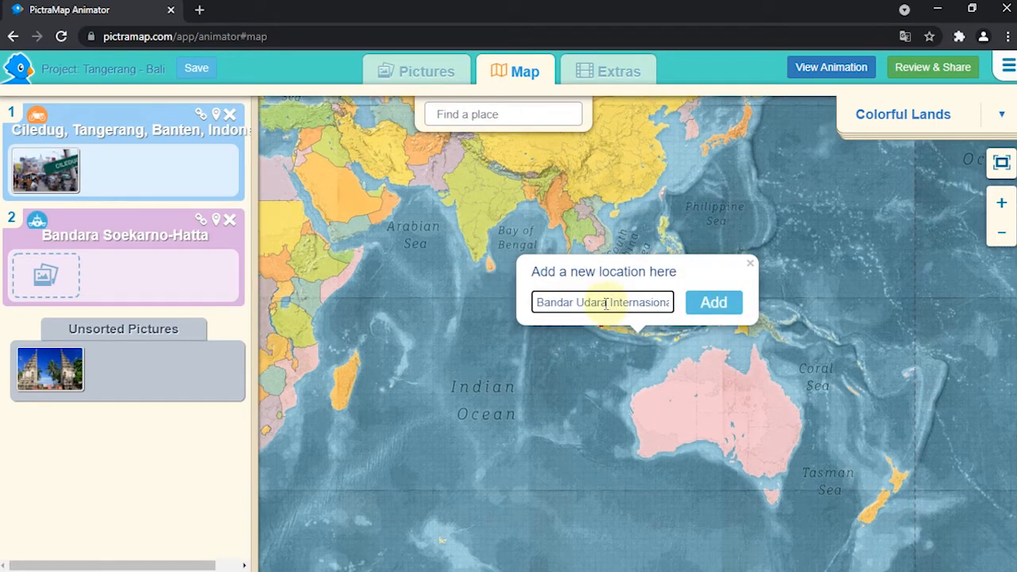
{"action": "left_click_drag", "start_coordinate": [623, 301], "coordinate": [699, 304]}
{"action": "left_click", "coordinate": [570, 302]}
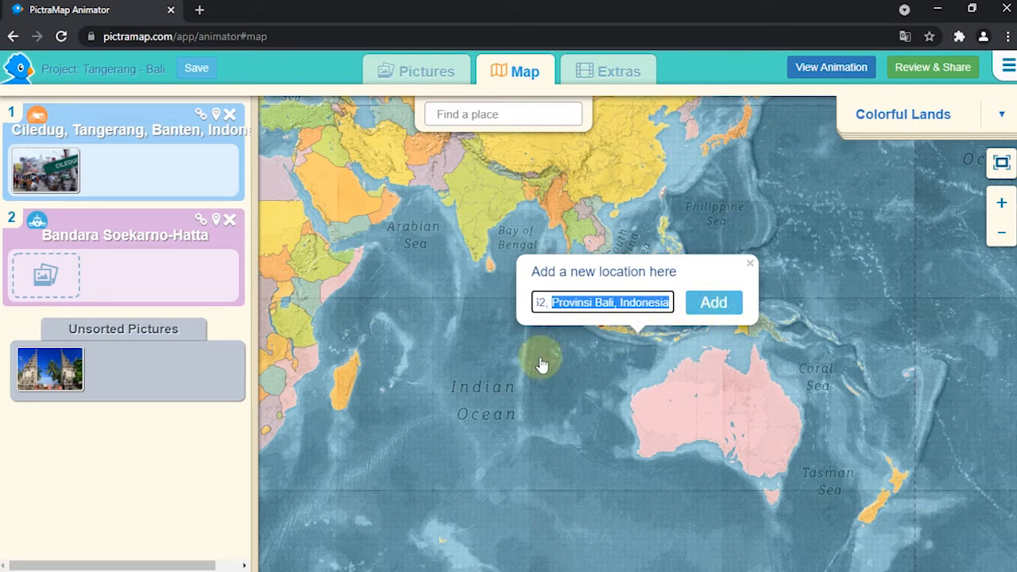
{"action": "key", "text": "BackSpace"}
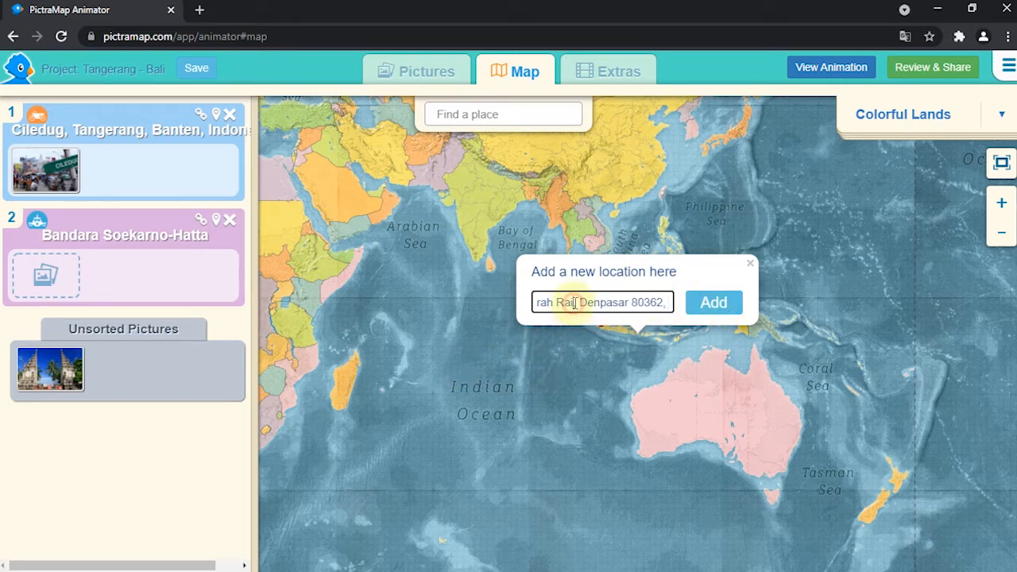
{"action": "left_click", "coordinate": [772, 300]}
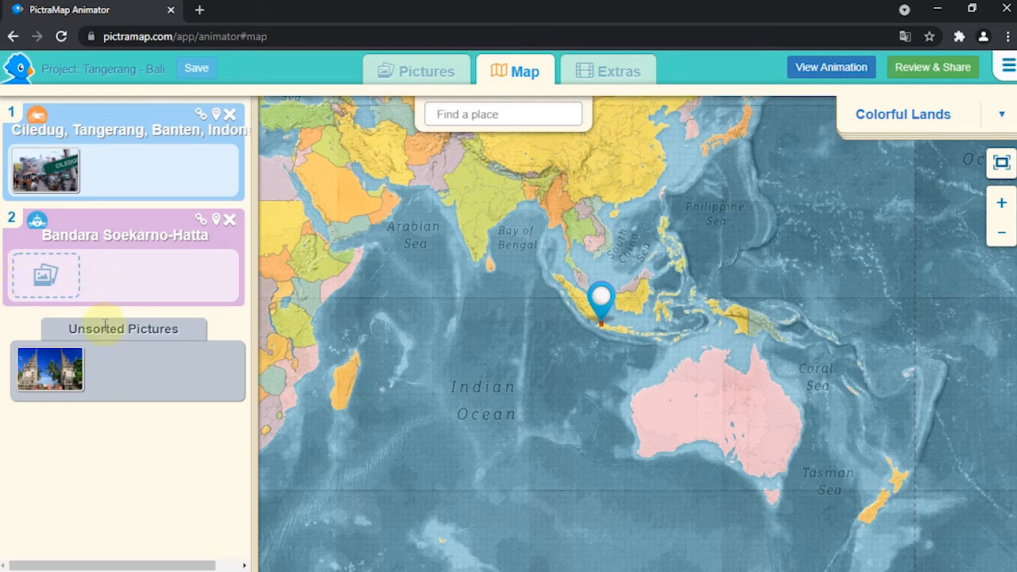
{"action": "left_click", "coordinate": [601, 300]}
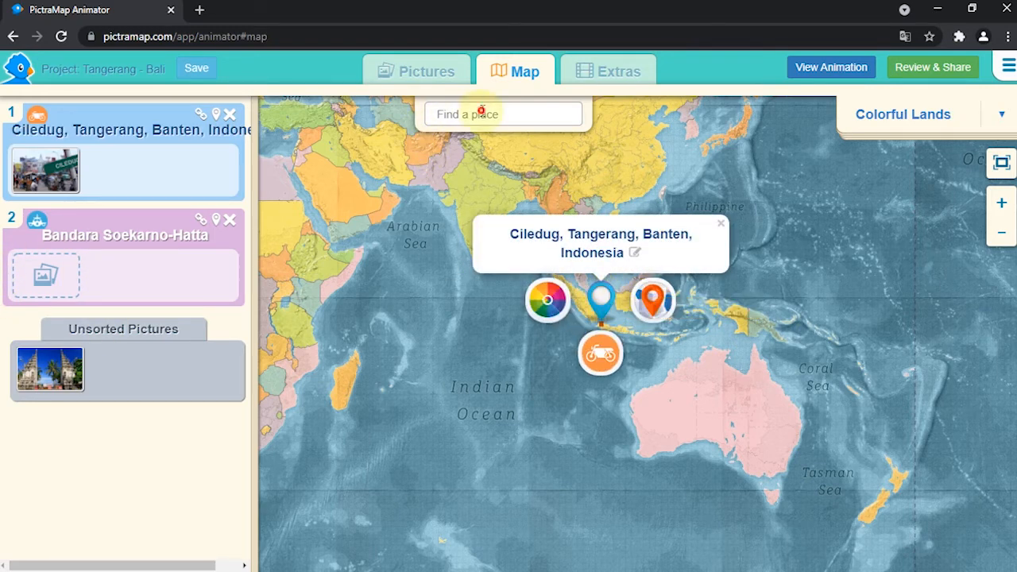
{"action": "left_click", "coordinate": [720, 223]}
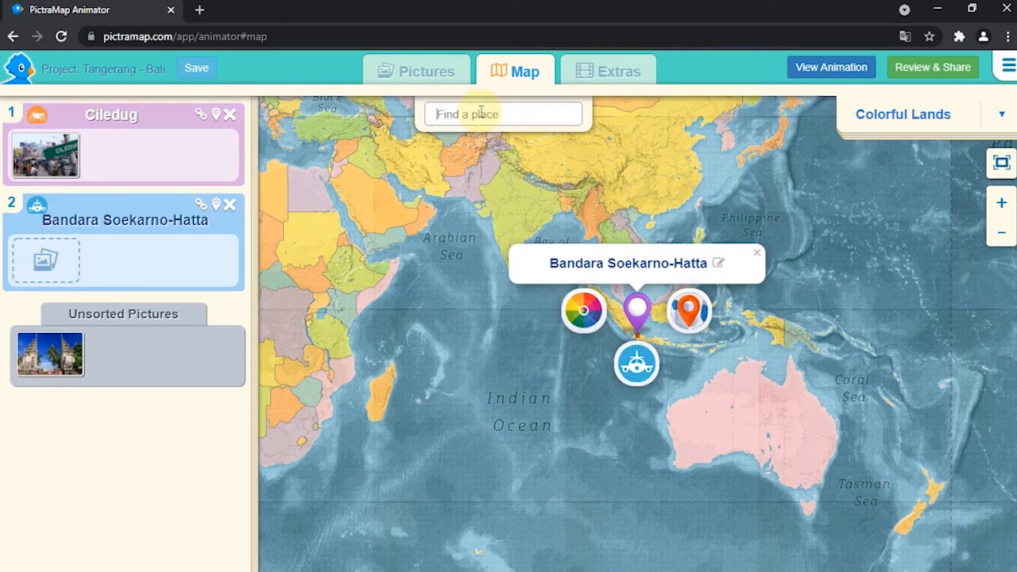
Step: Search for "Bandara ngurah rai", add Bandar Udara Internasional Ngurah Rai as a new location and colour its marker blue
{"action": "type", "text": "Bandara ngurah rai"}
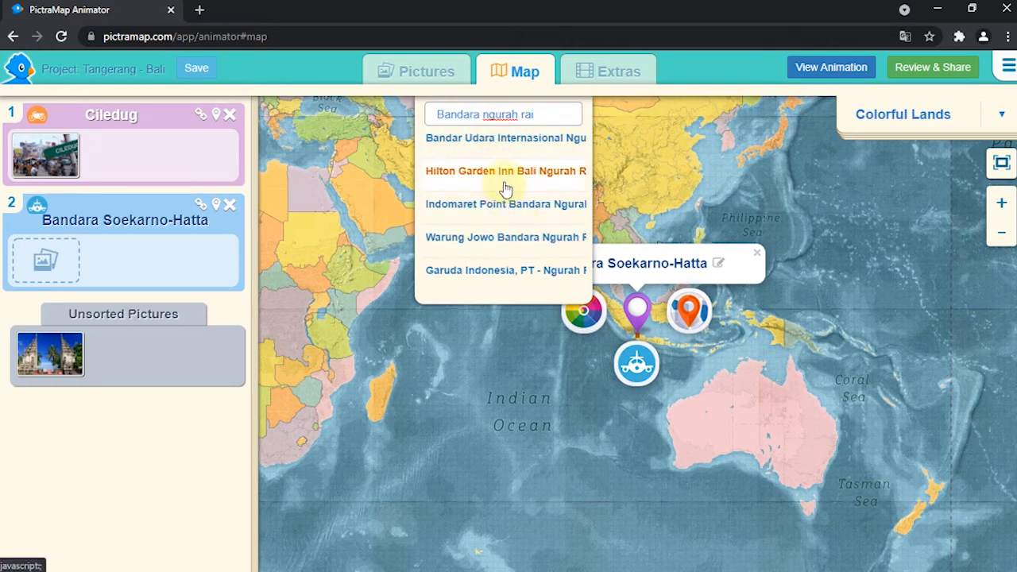
{"action": "left_click", "coordinate": [509, 139]}
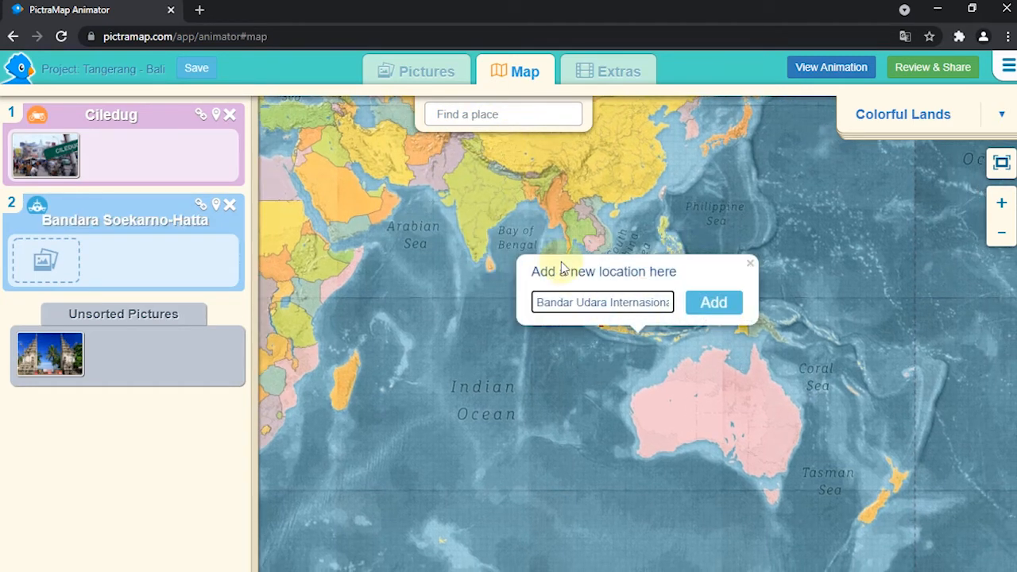
{"action": "left_click", "coordinate": [707, 305]}
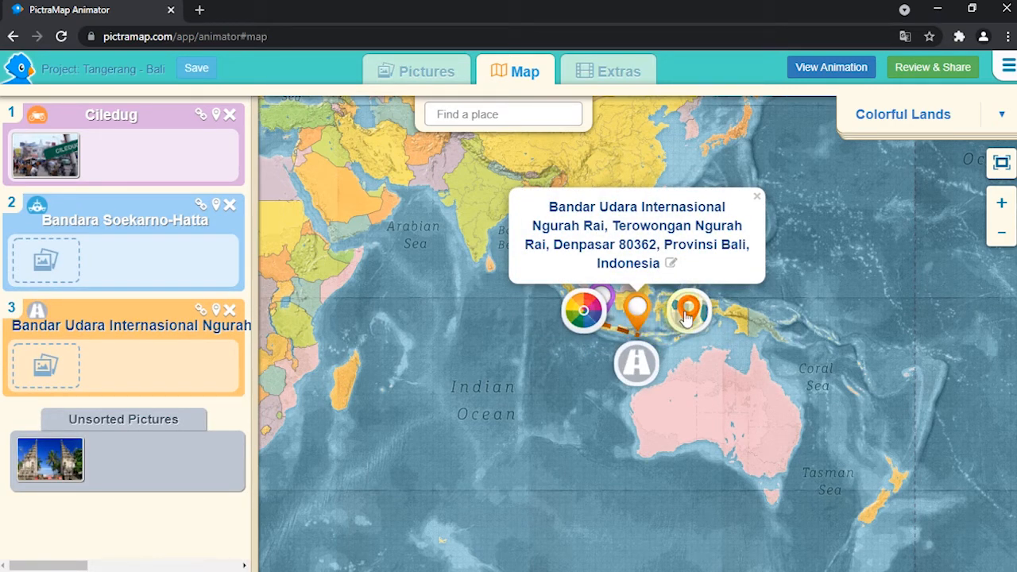
{"action": "left_click", "coordinate": [589, 313]}
{"action": "left_click", "coordinate": [587, 289]}
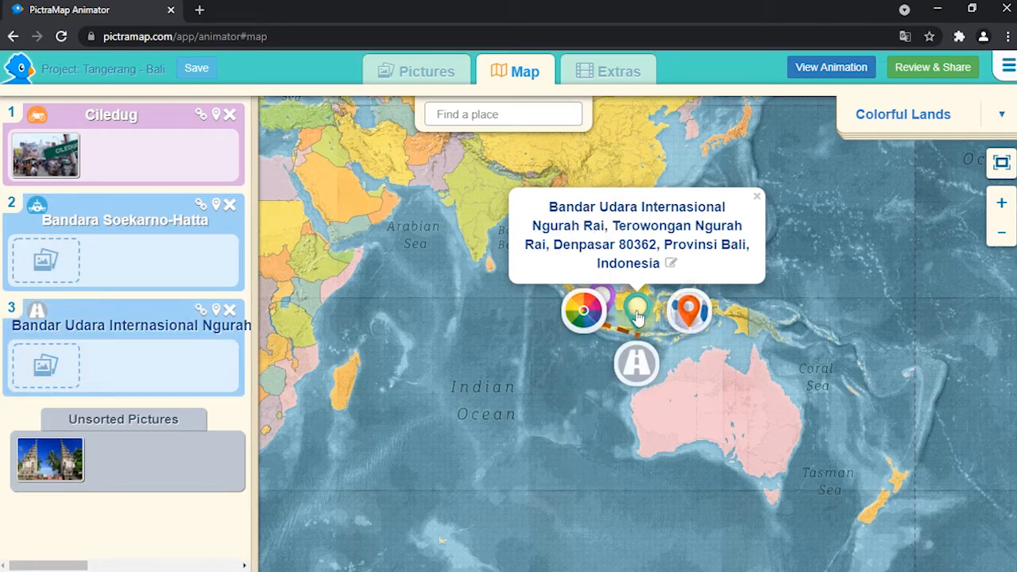
Step: Shorten the Bali airport's name to "Bandar Udara Internasional Ngurah Rai" and set its next mode of travel to car
{"action": "left_click", "coordinate": [671, 262]}
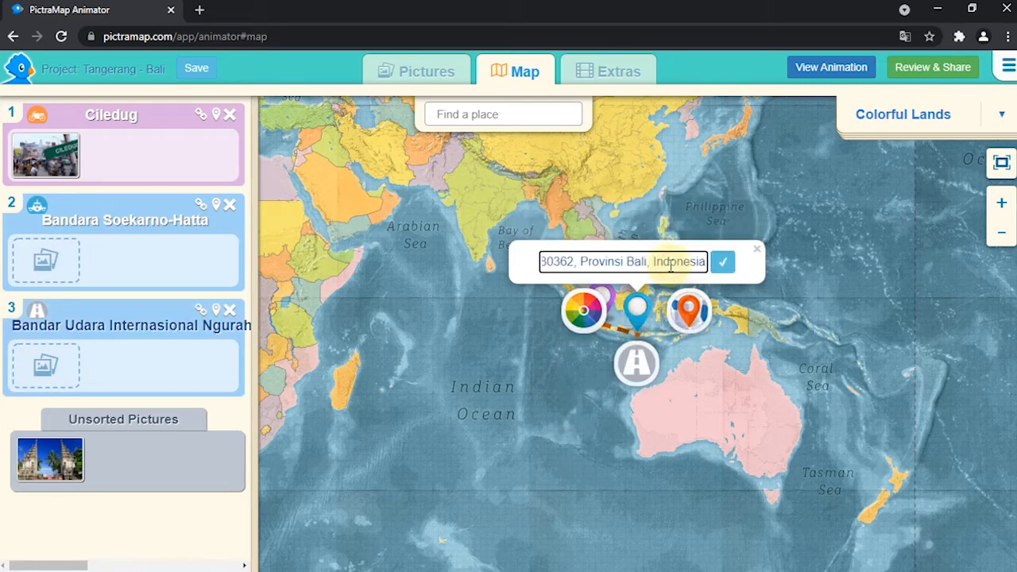
{"action": "left_click_drag", "start_coordinate": [700, 262], "coordinate": [598, 270]}
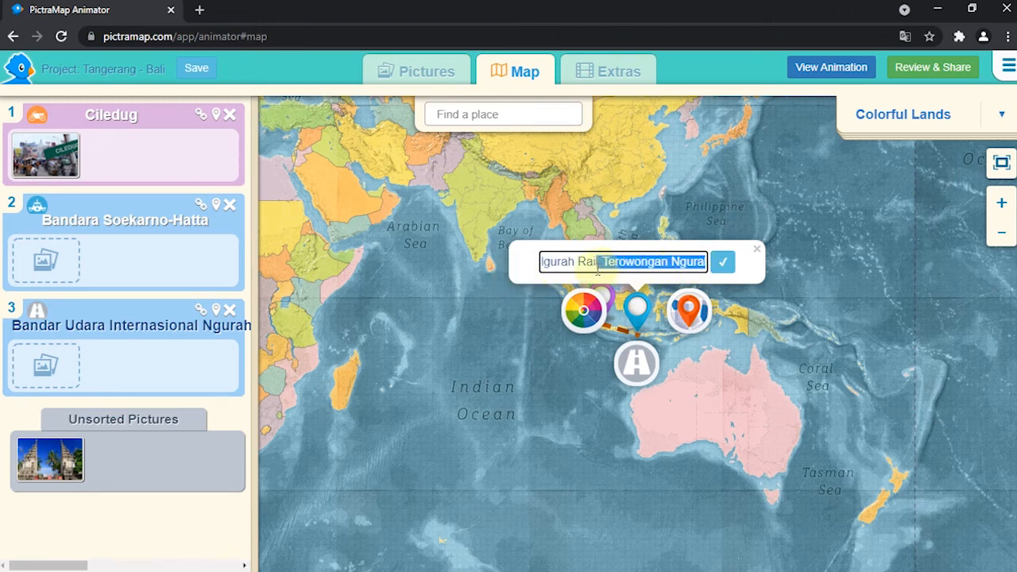
{"action": "key", "text": "BackSpace"}
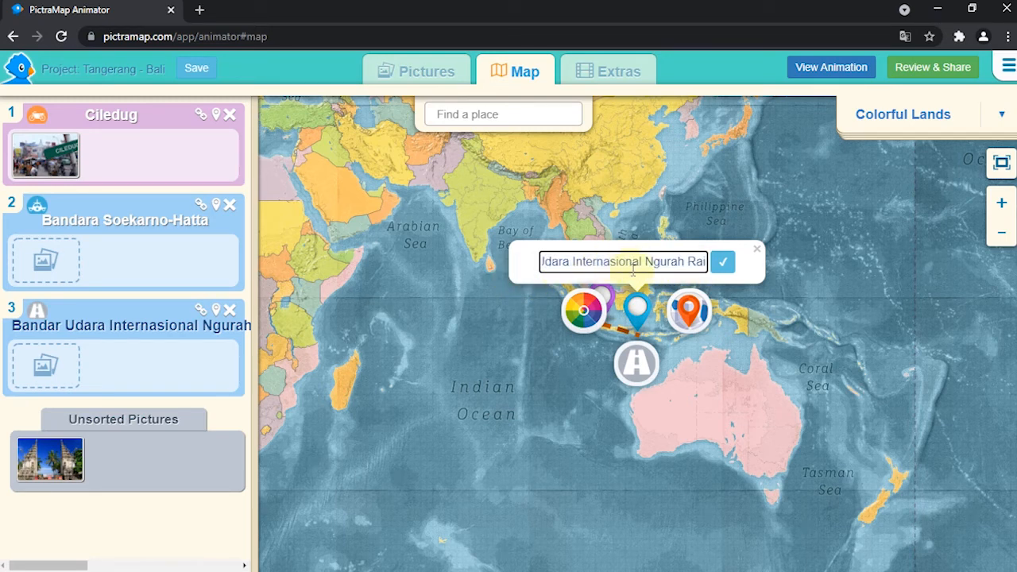
{"action": "left_click", "coordinate": [723, 261]}
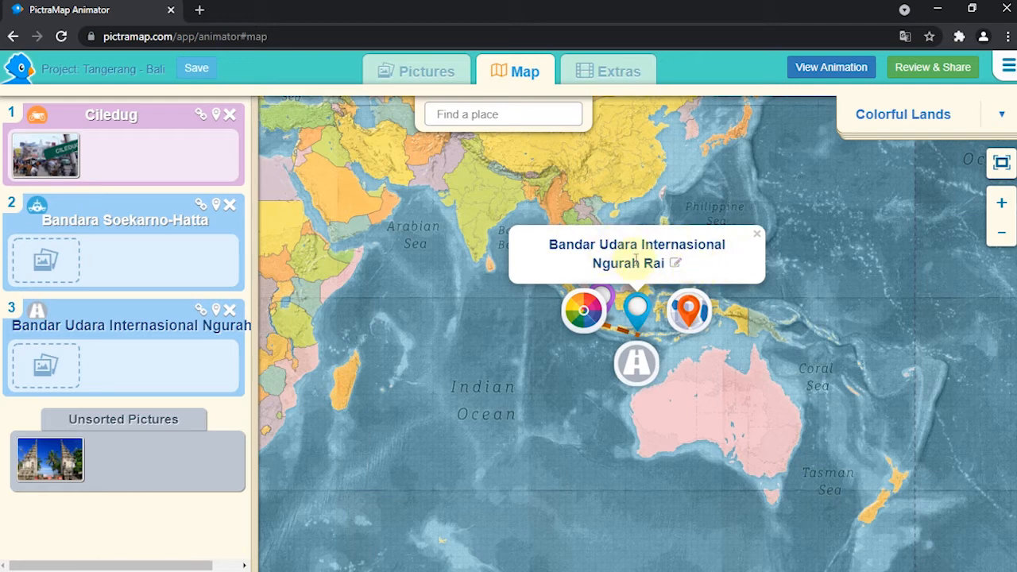
{"action": "left_click", "coordinate": [638, 366]}
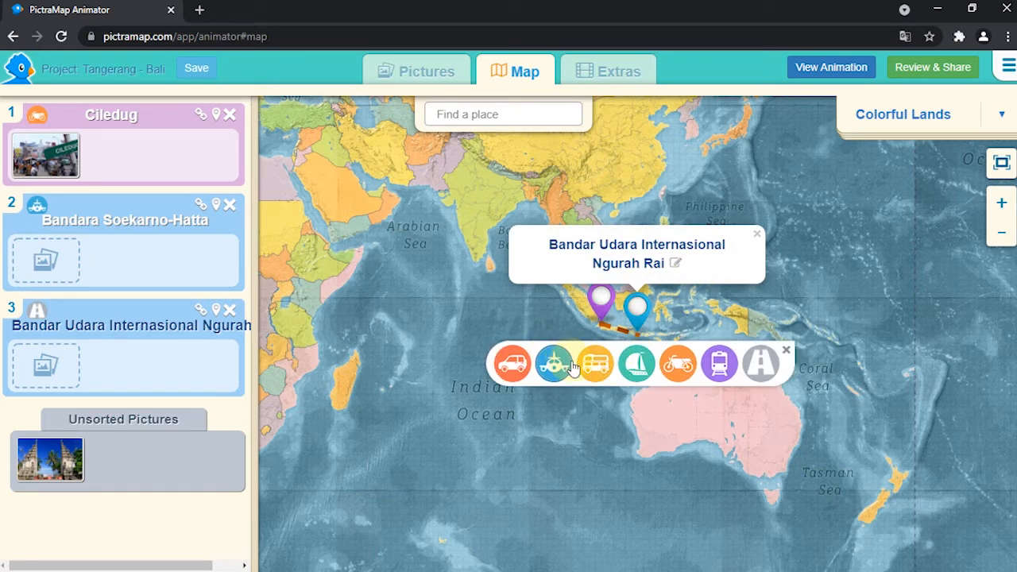
{"action": "left_click", "coordinate": [515, 367]}
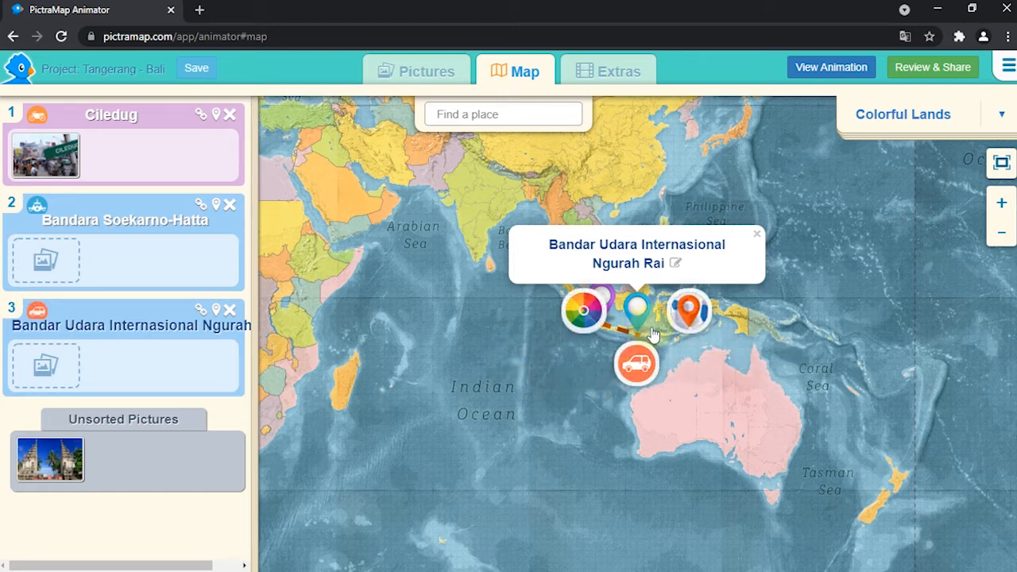
Step: Search for the place "Pantai kuta" and choose the result on Jalan Pantai Kuta
{"action": "left_click", "coordinate": [500, 115]}
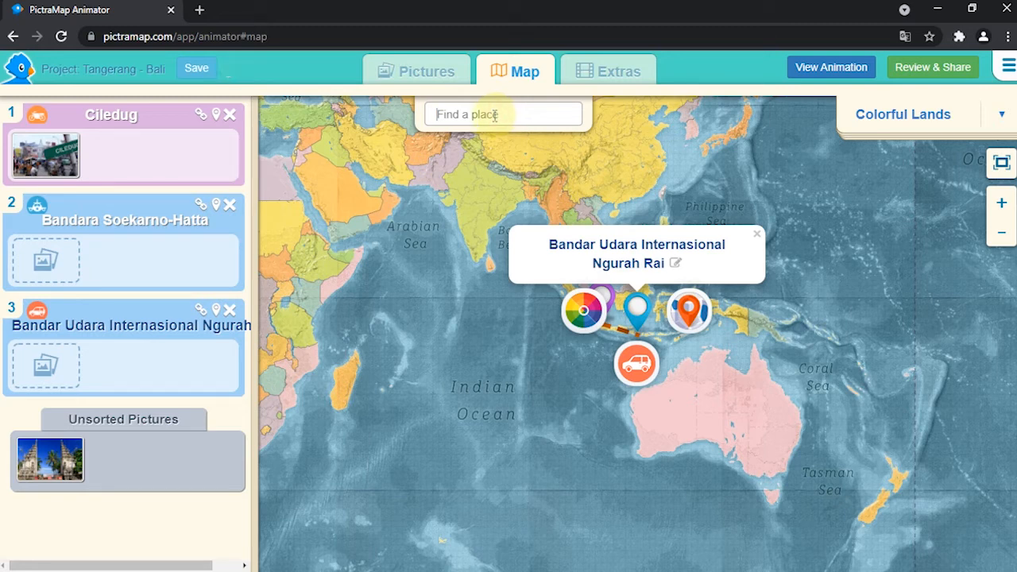
{"action": "type", "text": "Kul"}
{"action": "key", "text": "BackSpace"}
{"action": "key", "text": "BackSpace"}
{"action": "key", "text": "BackSpace"}
{"action": "key", "text": "BackSpace"}
{"action": "type", "text": "Par"}
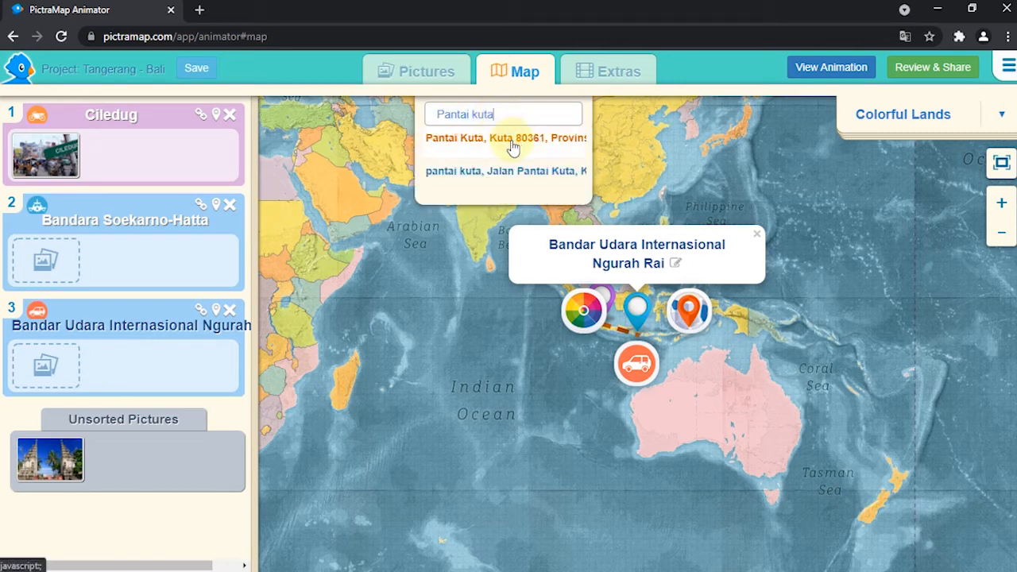
{"action": "left_click", "coordinate": [501, 177]}
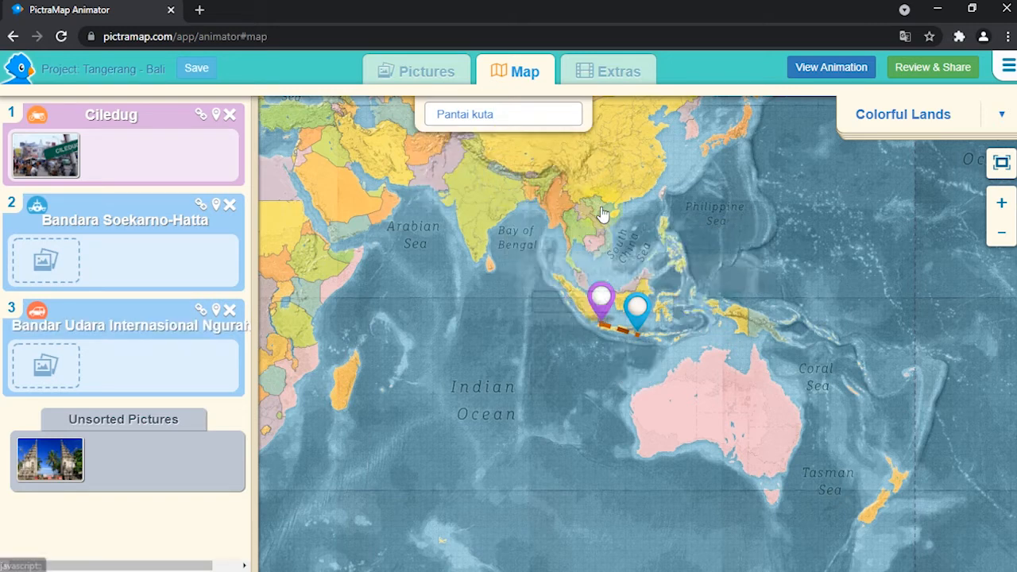
Step: Name the new beach location "Pantai Kuta Bali" and add it to the map
{"action": "left_click_drag", "start_coordinate": [647, 301], "coordinate": [596, 306]}
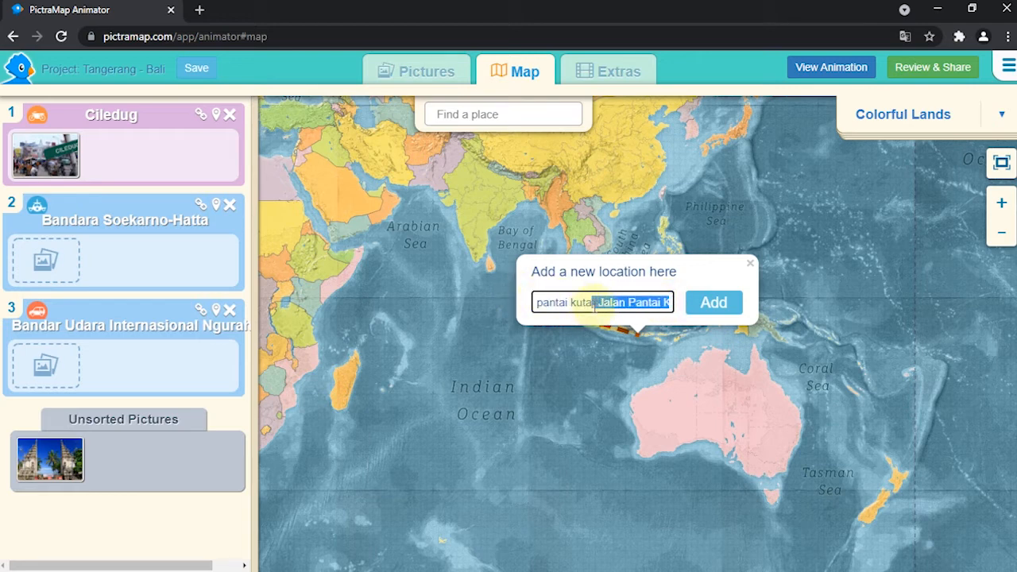
{"action": "key", "text": "BackSpace"}
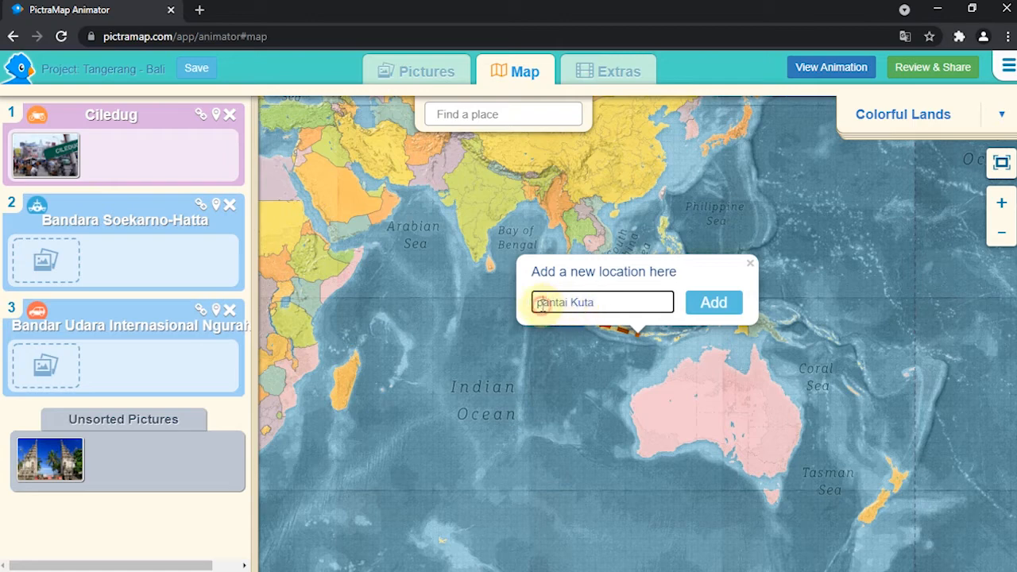
{"action": "left_click", "coordinate": [541, 303]}
{"action": "key", "text": "BackSpace"}
{"action": "type", "text": "P"}
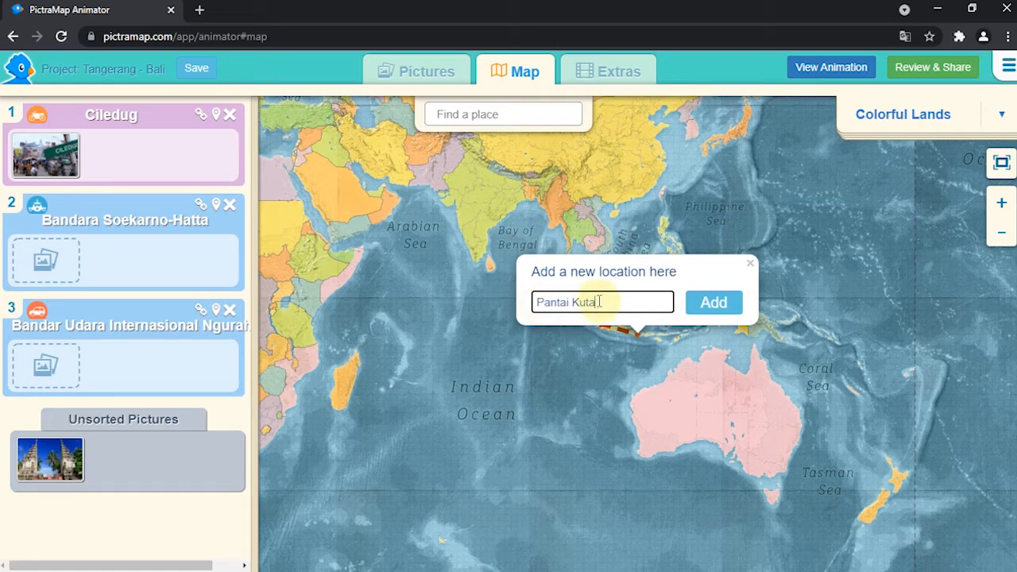
{"action": "type", "text": " Bali"}
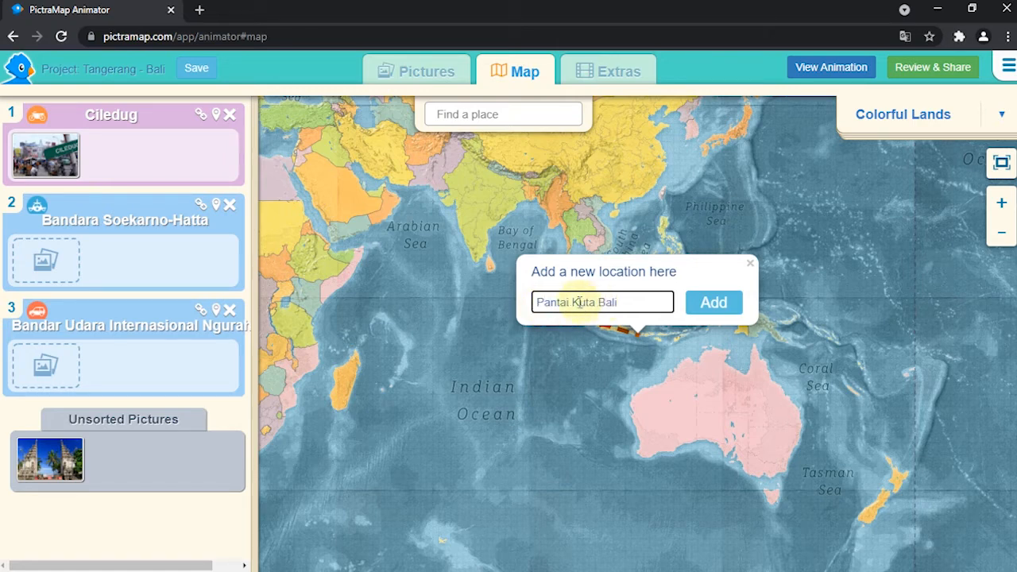
{"action": "left_click", "coordinate": [709, 302]}
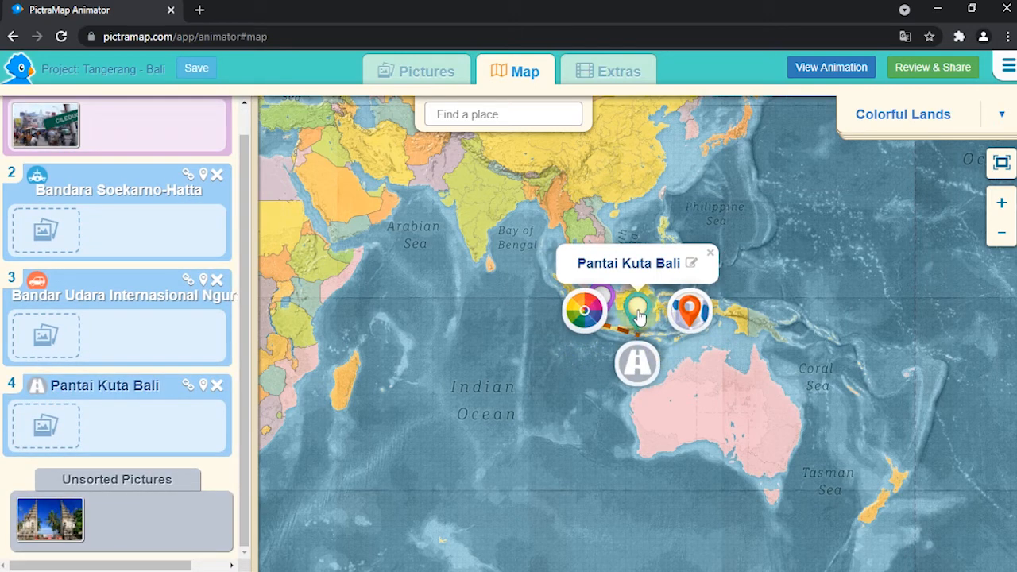
Step: Change the Pantai Kuta Bali marker to the flag style and colour it blue
{"action": "left_click", "coordinate": [691, 316]}
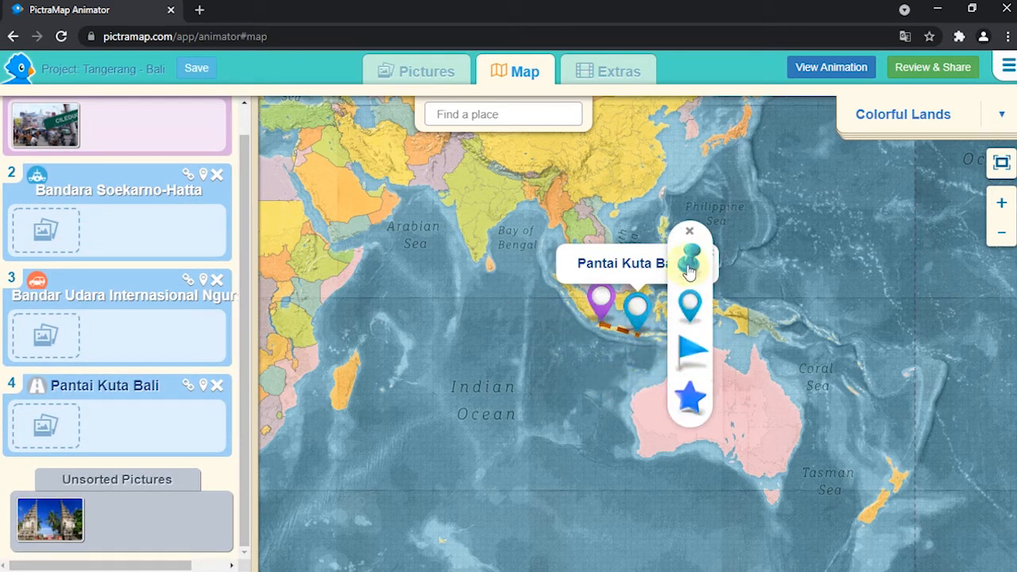
{"action": "left_click", "coordinate": [688, 349]}
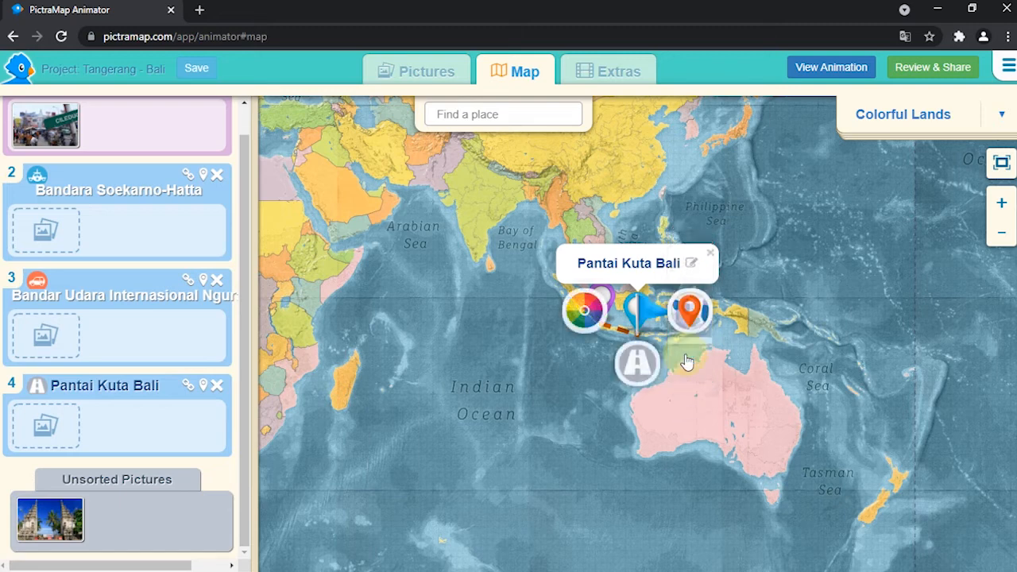
{"action": "left_click", "coordinate": [588, 315]}
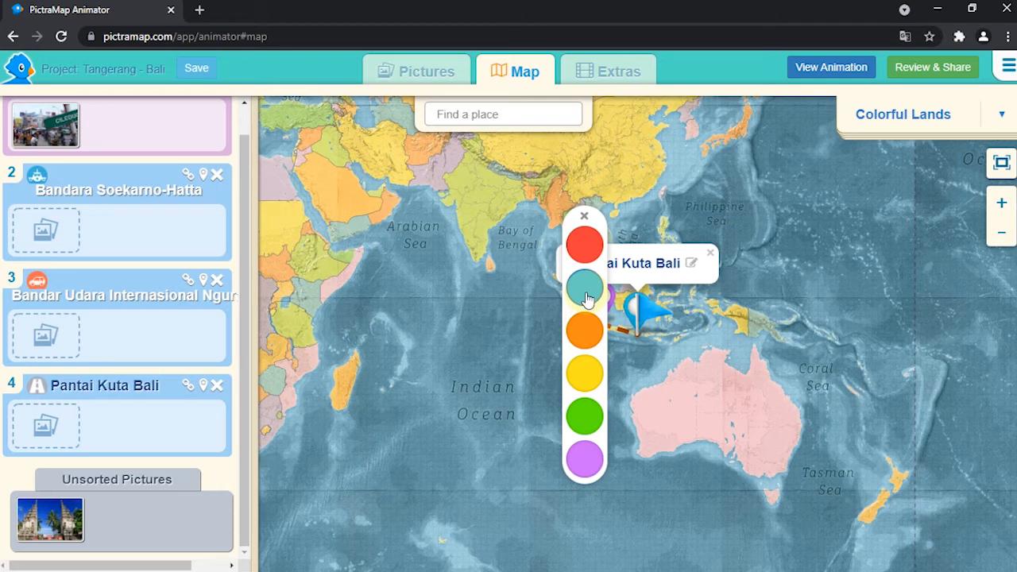
{"action": "left_click", "coordinate": [586, 295]}
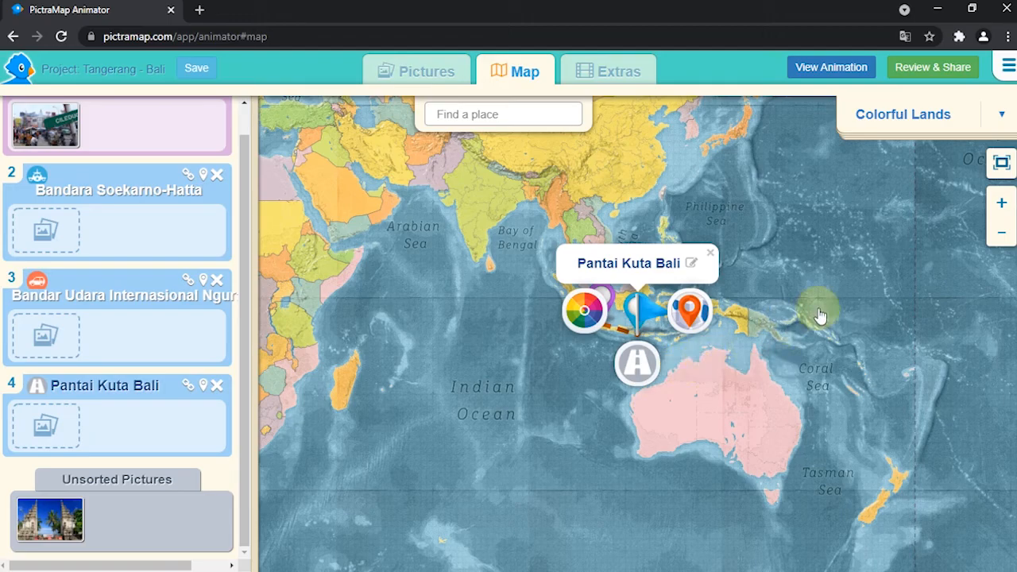
Step: Change the two dash colours of the travel paths to pink and blue
{"action": "left_click", "coordinate": [998, 166]}
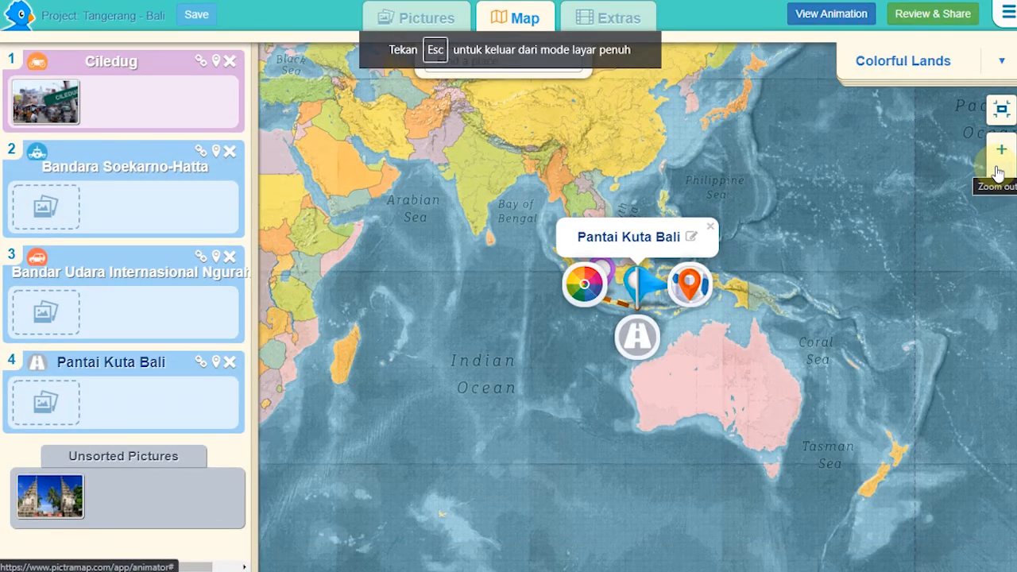
{"action": "left_click", "coordinate": [1001, 150]}
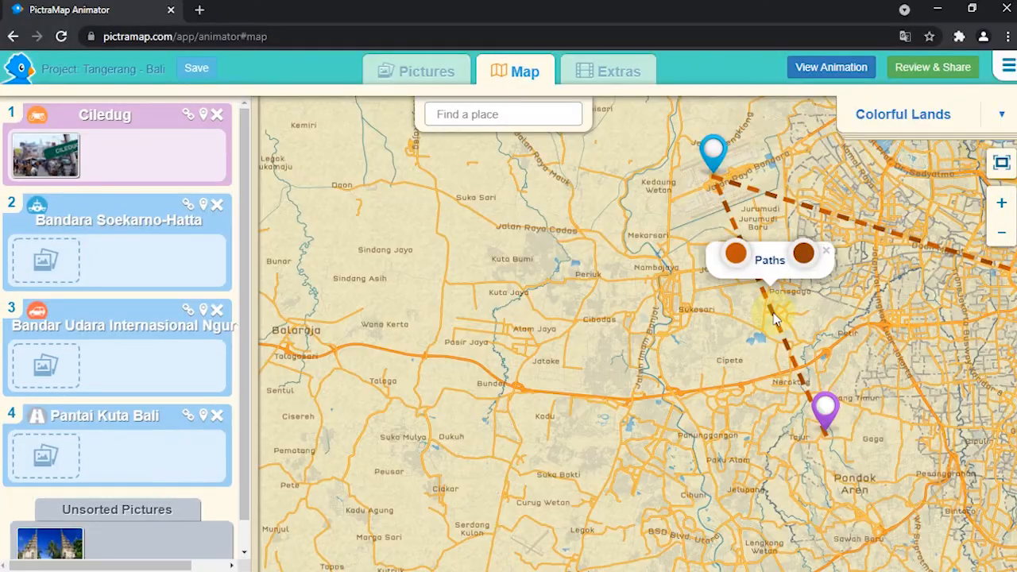
{"action": "left_click", "coordinate": [803, 261]}
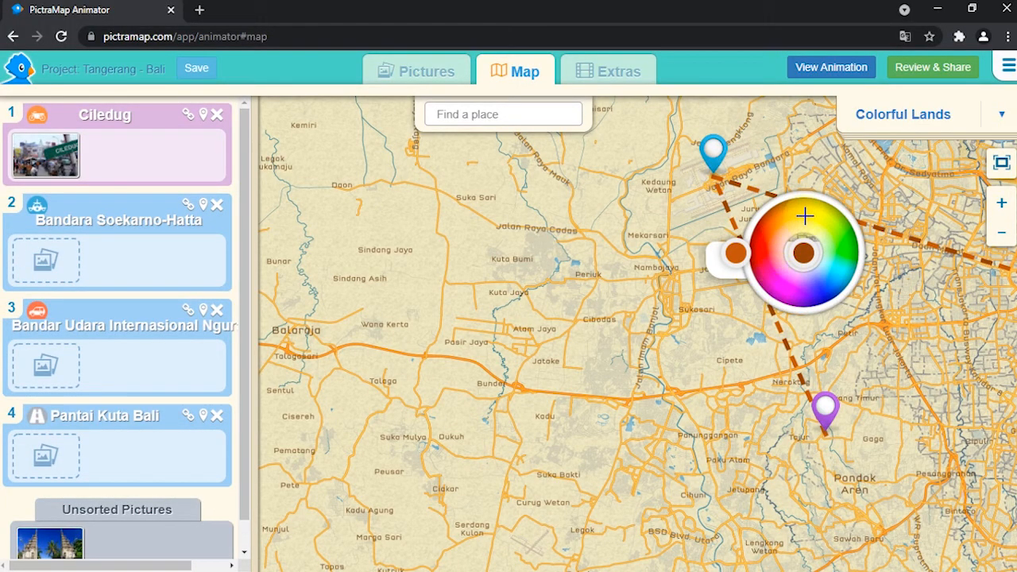
{"action": "left_click", "coordinate": [819, 293]}
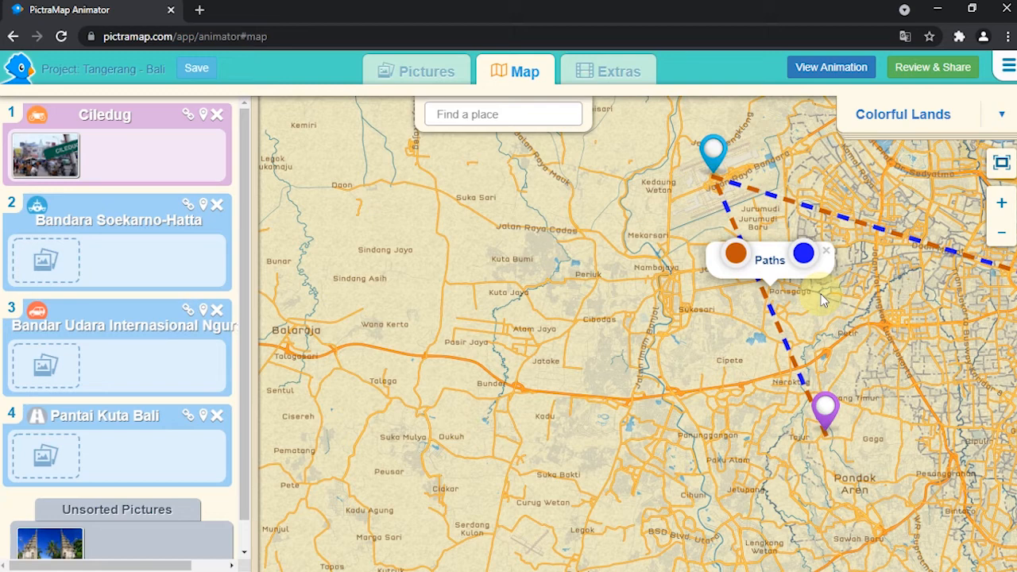
{"action": "left_click", "coordinate": [737, 254]}
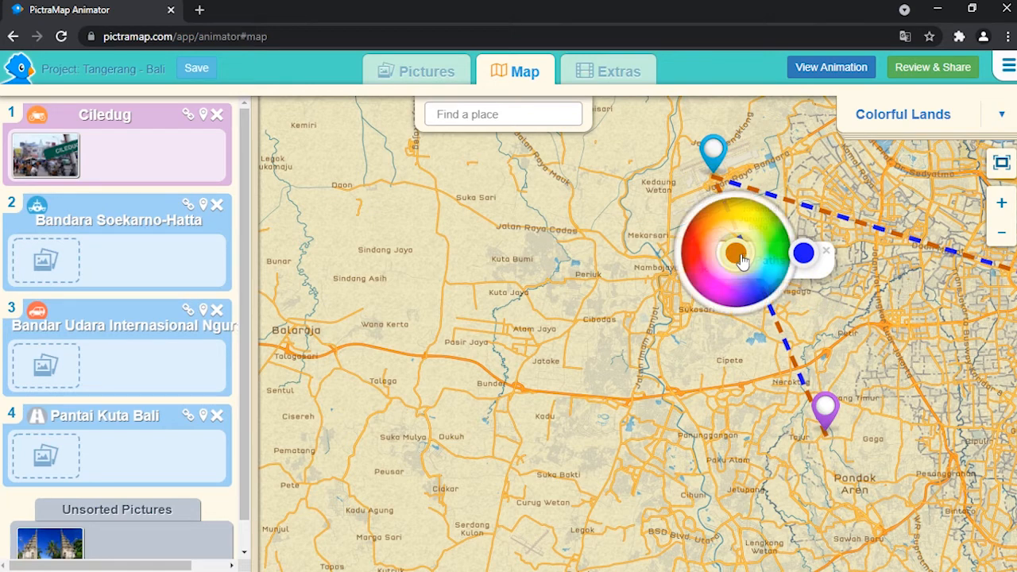
{"action": "left_click_drag", "start_coordinate": [737, 254], "coordinate": [704, 278]}
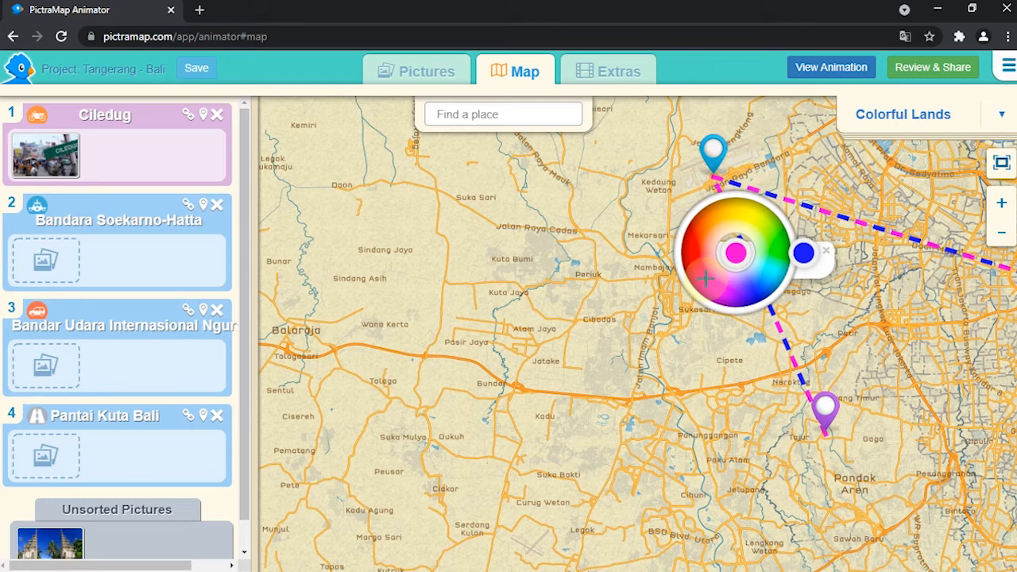
{"action": "left_click", "coordinate": [707, 278]}
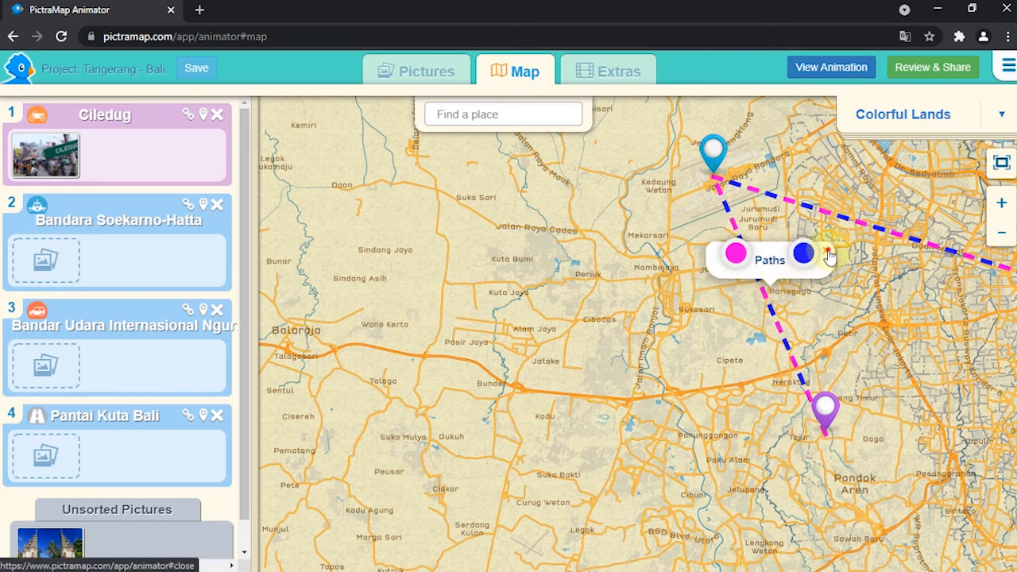
{"action": "left_click", "coordinate": [828, 255]}
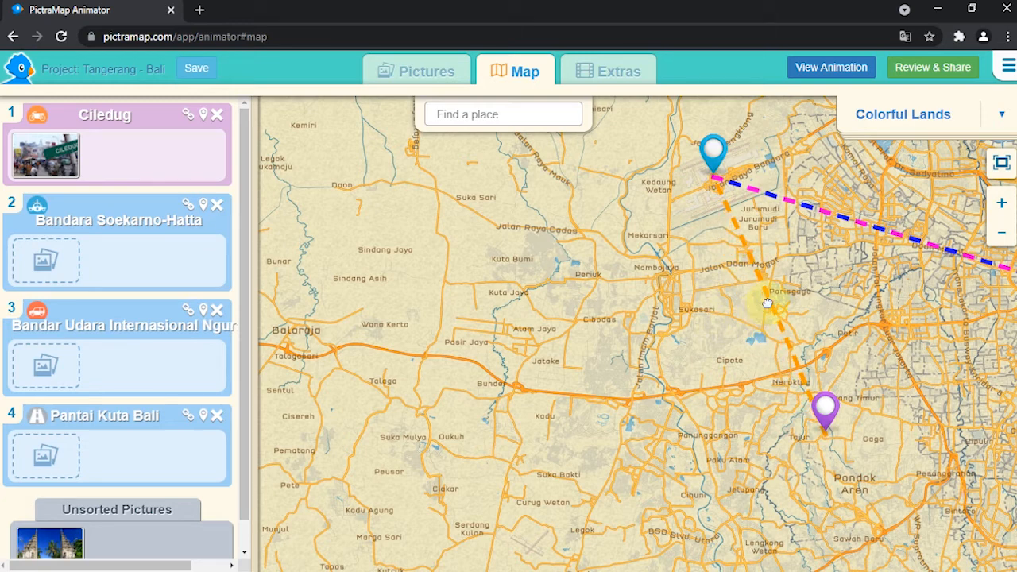
Step: Bend the path between Ciledug and Bandara Soekarno-Hatta into a curve
{"action": "left_click_drag", "start_coordinate": [768, 303], "coordinate": [771, 220]}
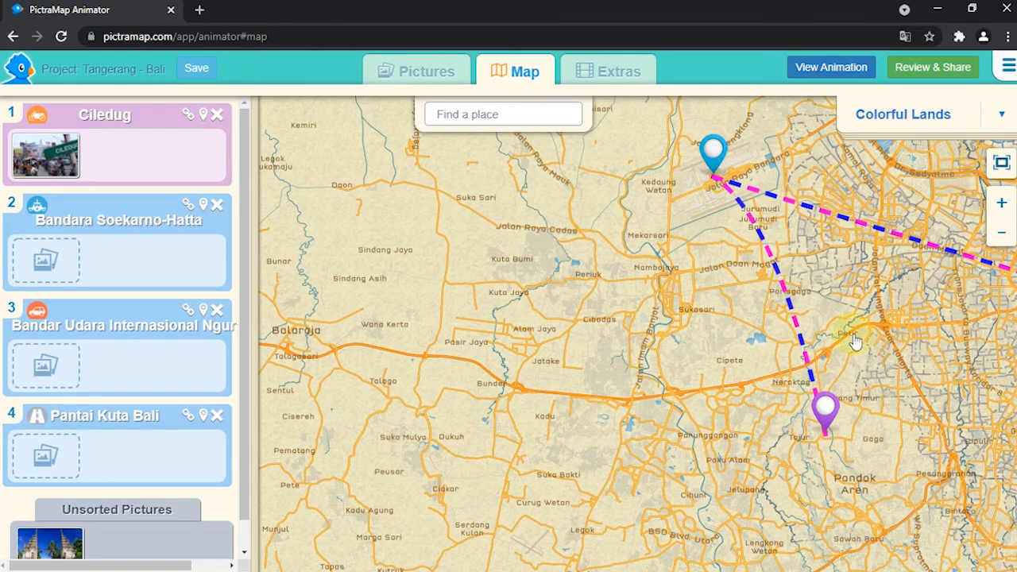
Step: Bend the path between Bali's airport and Pantai Kuta Bali into a curve along the roads between them
{"action": "left_click_drag", "start_coordinate": [866, 318], "coordinate": [683, 325]}
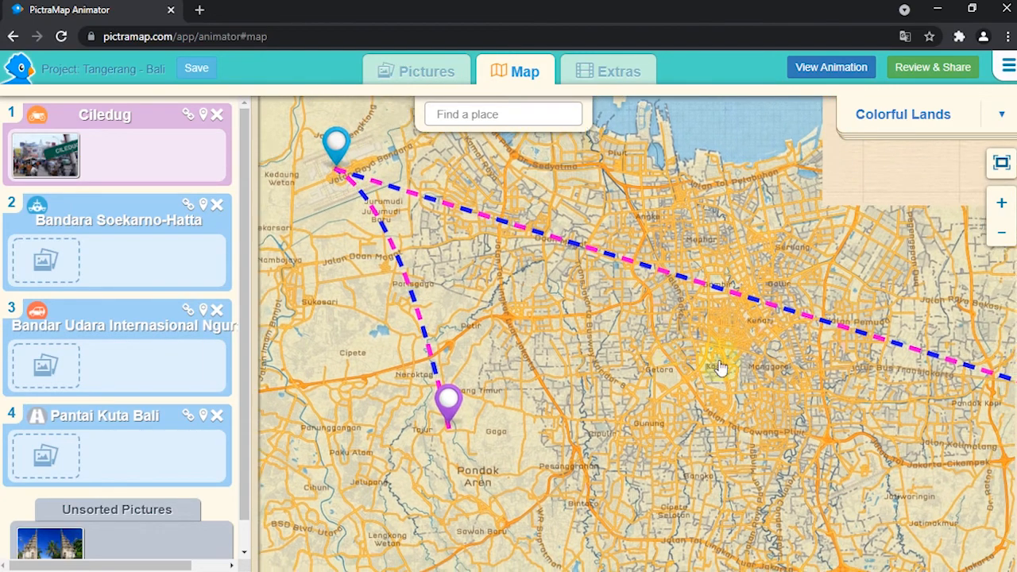
{"action": "left_click_drag", "start_coordinate": [720, 367], "coordinate": [488, 297]}
{"action": "left_click_drag", "start_coordinate": [715, 383], "coordinate": [449, 310]}
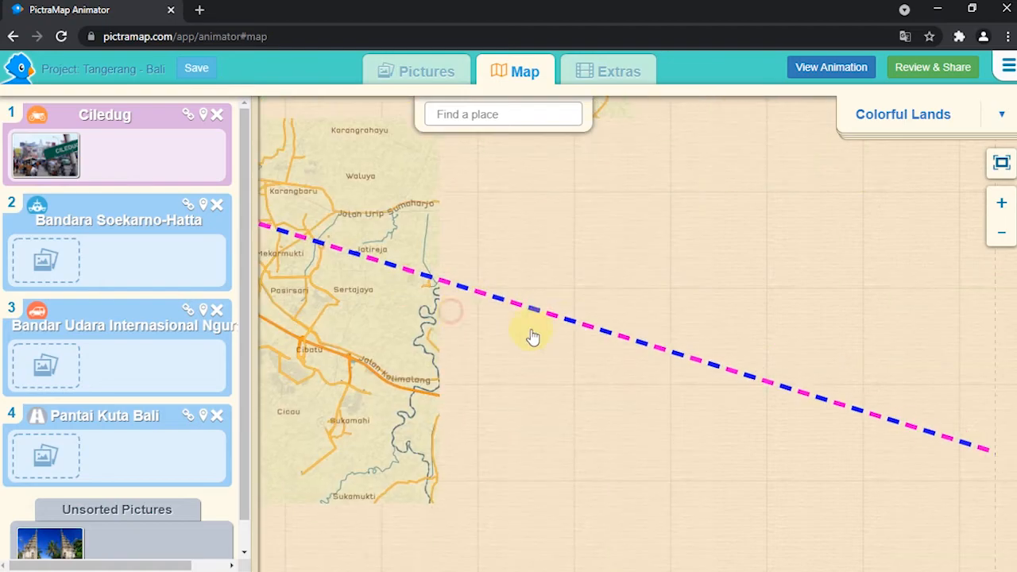
{"action": "left_click", "coordinate": [999, 234]}
{"action": "left_click", "coordinate": [998, 235]}
{"action": "left_click", "coordinate": [999, 237]}
{"action": "left_click_drag", "start_coordinate": [847, 299], "coordinate": [494, 200]}
{"action": "left_click_drag", "start_coordinate": [699, 284], "coordinate": [481, 194]}
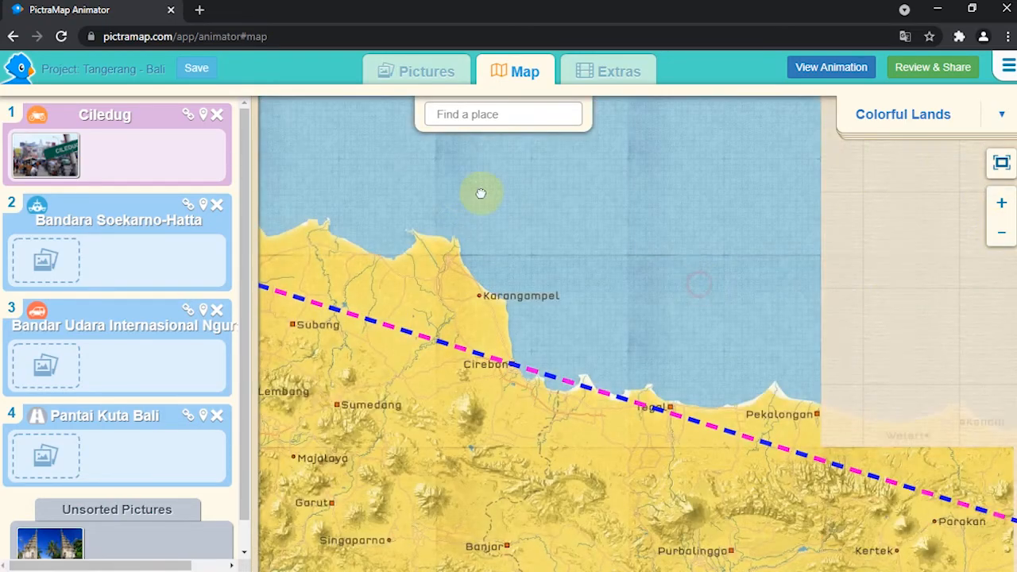
{"action": "left_click_drag", "start_coordinate": [665, 252], "coordinate": [480, 193]}
{"action": "left_click_drag", "start_coordinate": [705, 293], "coordinate": [508, 248]}
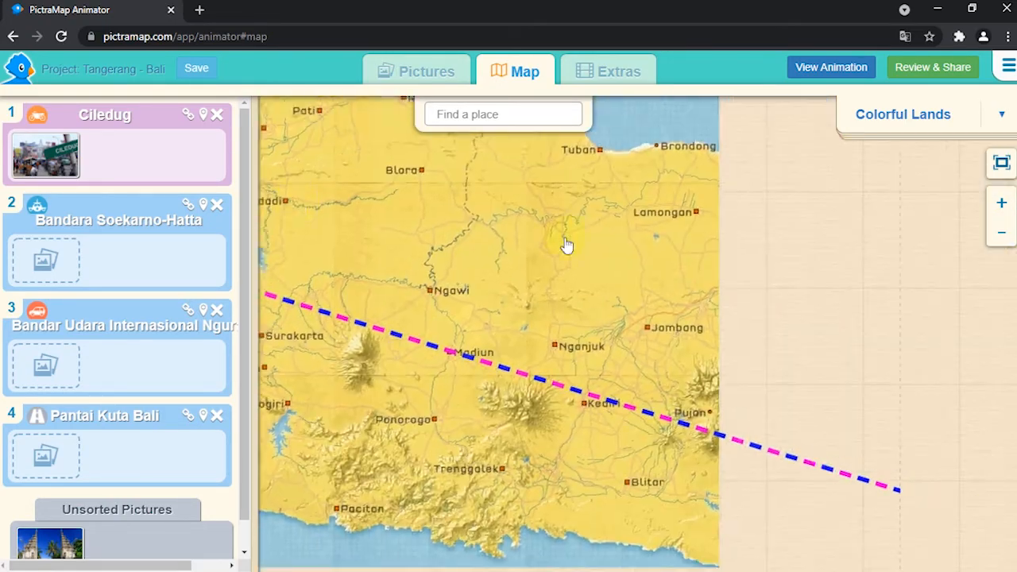
{"action": "left_click", "coordinate": [1001, 162]}
{"action": "left_click_drag", "start_coordinate": [845, 294], "coordinate": [457, 174]}
{"action": "left_click_drag", "start_coordinate": [699, 275], "coordinate": [492, 200]}
{"action": "left_click_drag", "start_coordinate": [349, 205], "coordinate": [585, 206]}
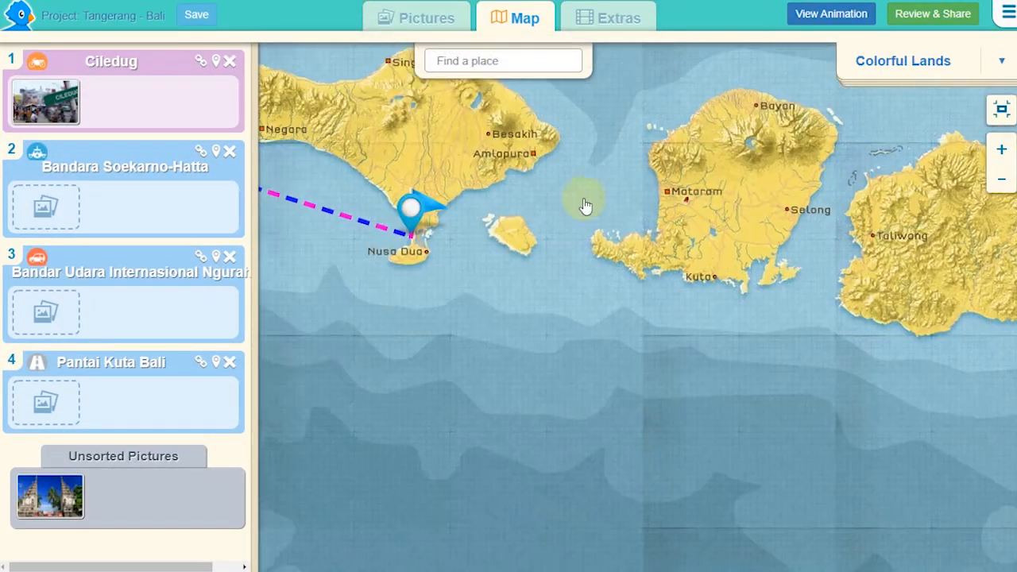
{"action": "left_click", "coordinate": [1001, 149]}
{"action": "left_click", "coordinate": [1003, 151]}
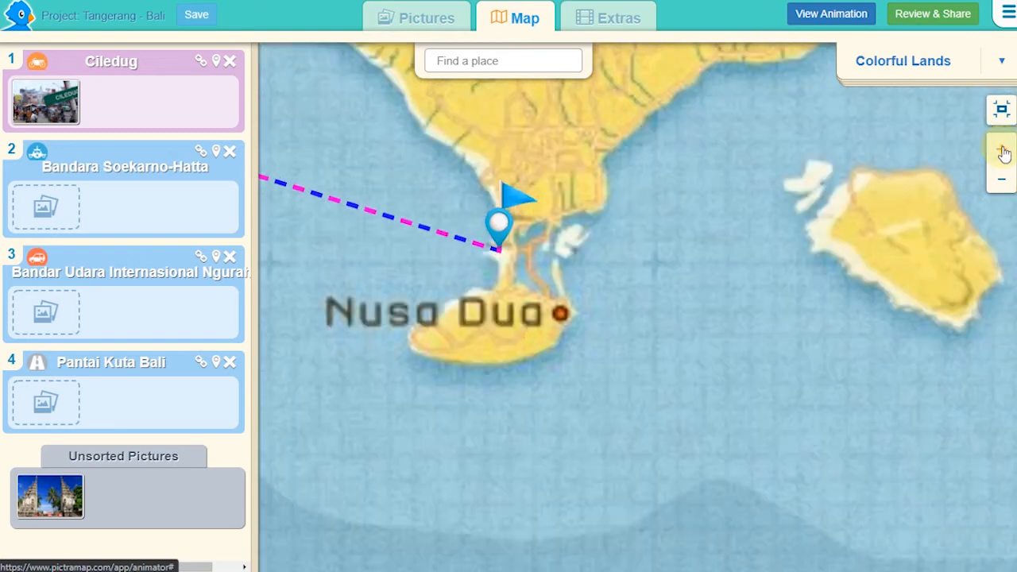
{"action": "left_click", "coordinate": [1005, 154]}
{"action": "left_click", "coordinate": [1005, 155]}
{"action": "left_click", "coordinate": [1005, 154]}
{"action": "mouse_move", "coordinate": [630, 194]}
{"action": "left_mouse_down"}
{"action": "mouse_move", "coordinate": [624, 400]}
{"action": "mouse_move", "coordinate": [690, 475]}
{"action": "left_mouse_up"}
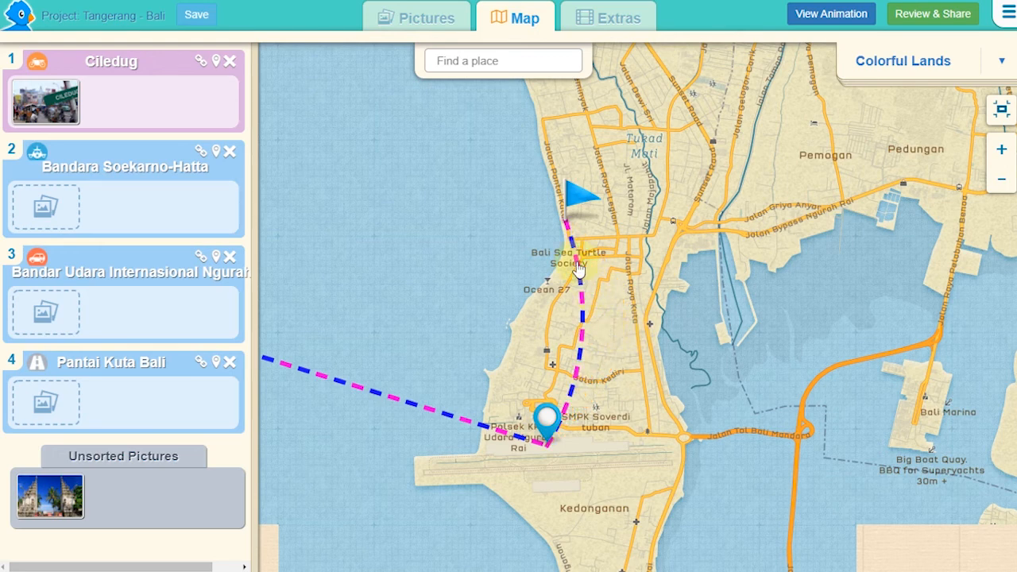
{"action": "mouse_move", "coordinate": [578, 267]}
{"action": "left_mouse_down"}
{"action": "mouse_move", "coordinate": [587, 261]}
{"action": "mouse_move", "coordinate": [573, 264]}
{"action": "left_mouse_up"}
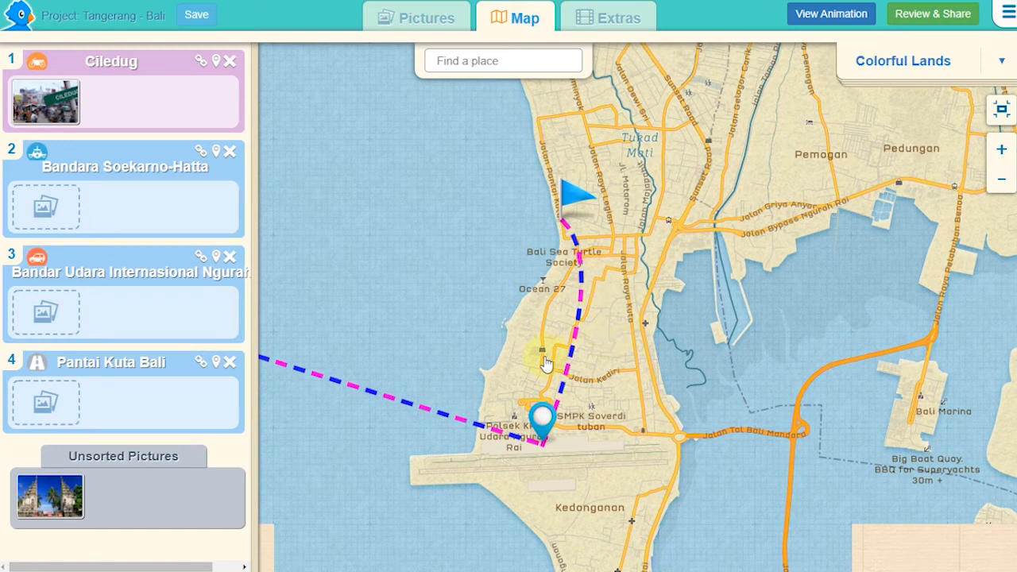
Step: Assign the remaining unsorted picture to the Pantai Kuta Bali location
{"action": "left_click_drag", "start_coordinate": [63, 491], "coordinate": [57, 406]}
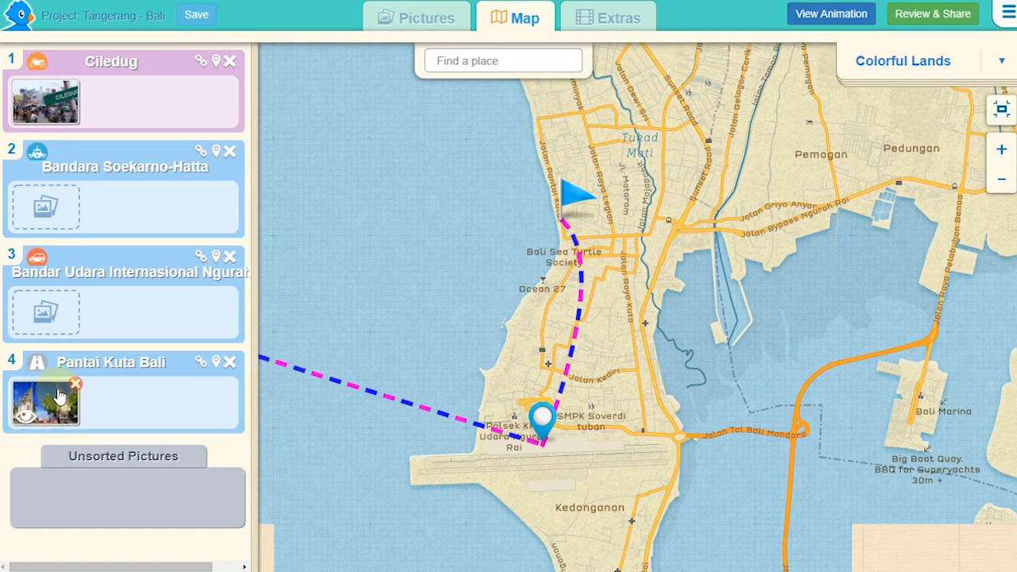
Step: Review the project's summary of pictures, locations and sharing options, and play its travel animation
{"action": "left_click", "coordinate": [914, 14]}
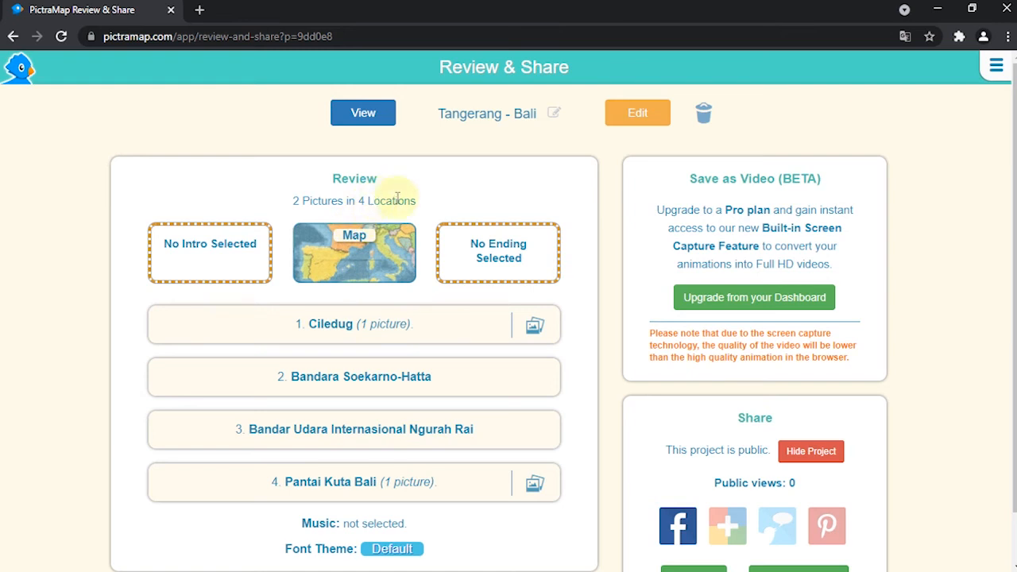
{"action": "scroll", "coordinate": [406, 288], "scroll_direction": "down", "scroll_amount": 1}
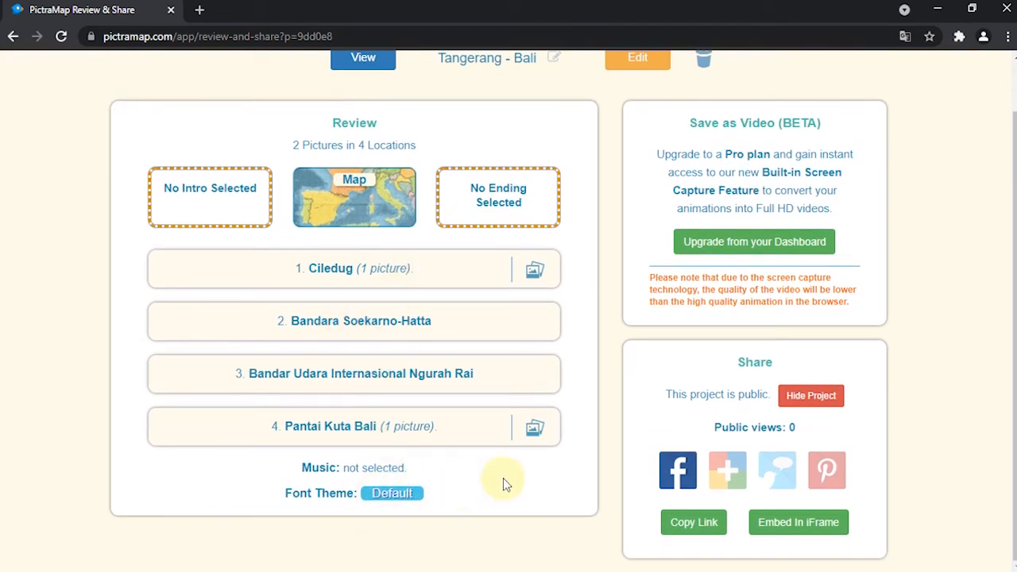
{"action": "scroll", "coordinate": [511, 447], "scroll_direction": "up", "scroll_amount": 1}
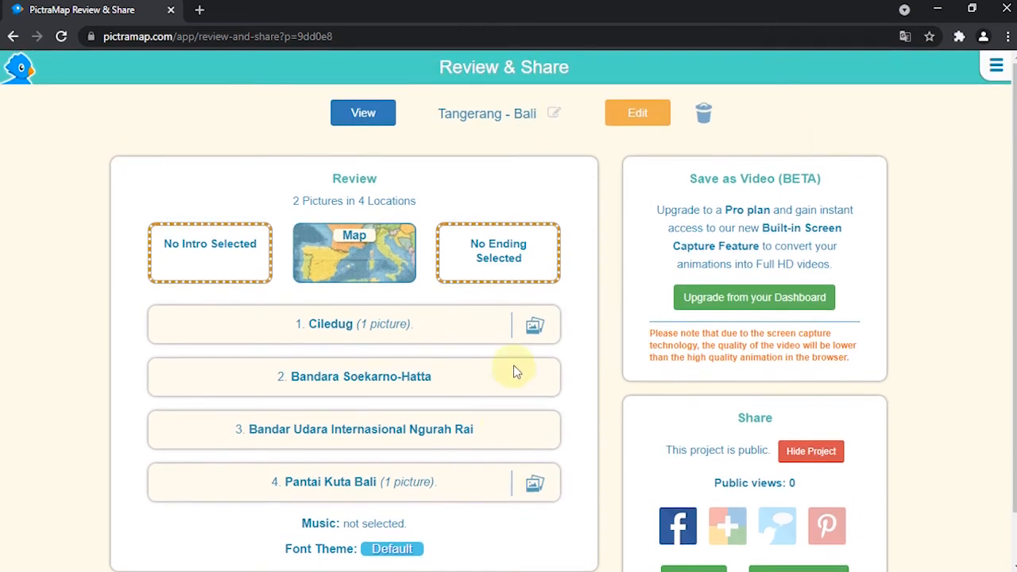
{"action": "left_click", "coordinate": [379, 116]}
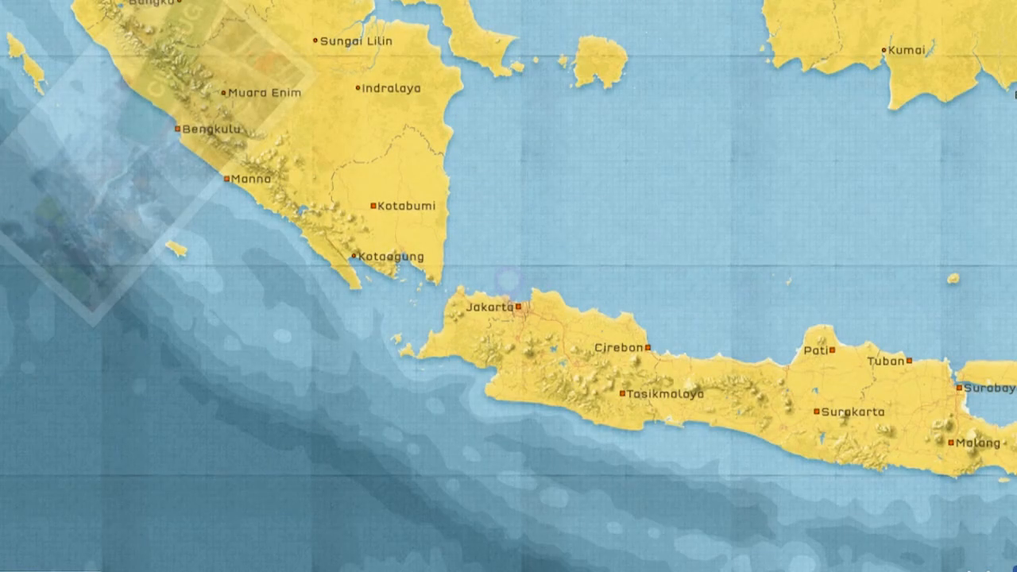